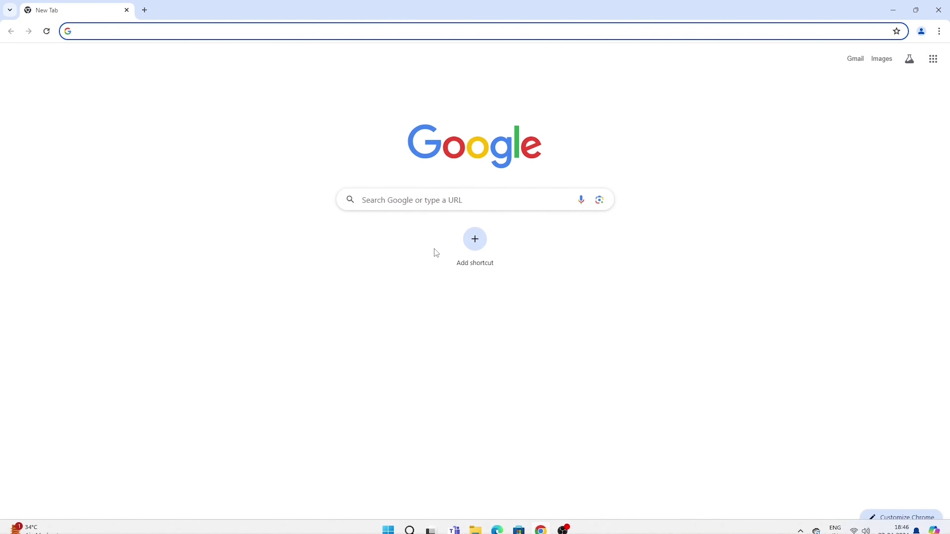
Search Google for 'shopify' and open the official Shopify India homepage.
left_click(422, 200)
type("shopify")
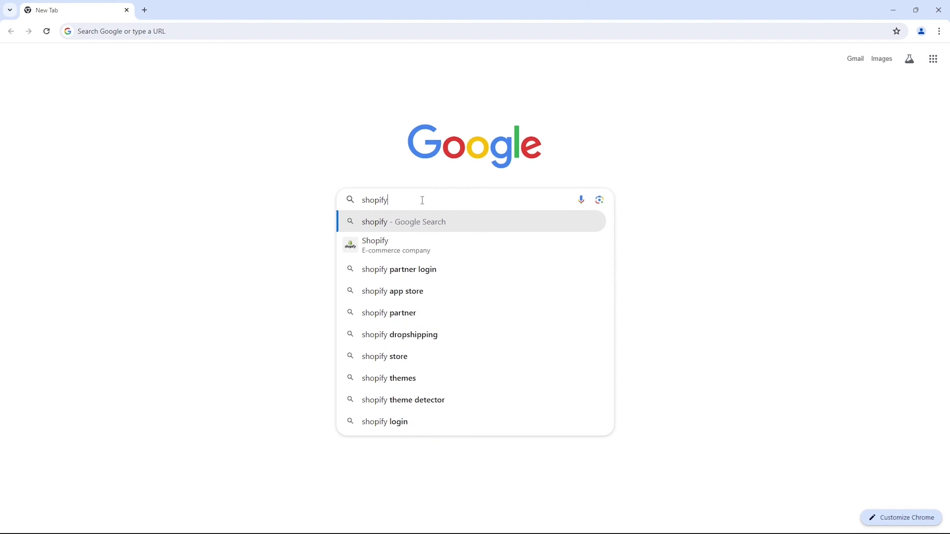
key("Return")
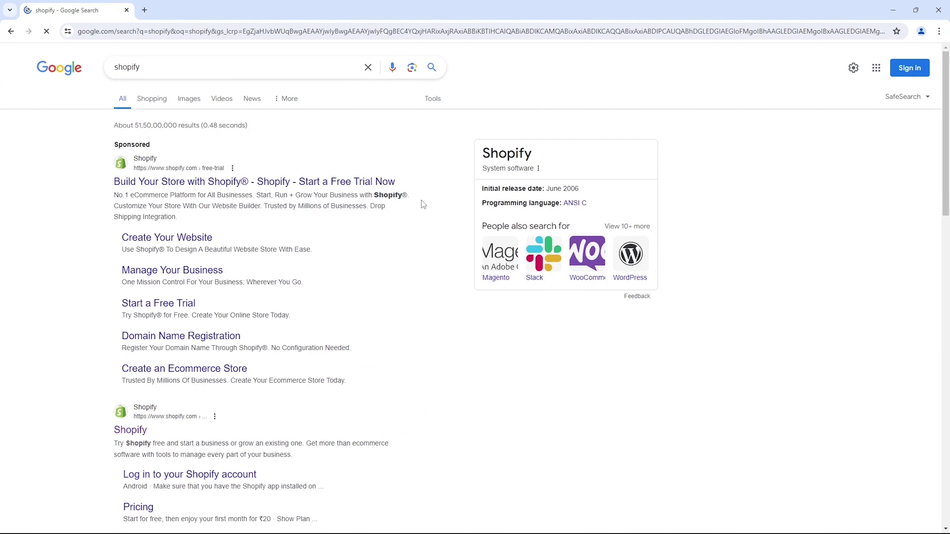
scroll(419, 262, "down", 3)
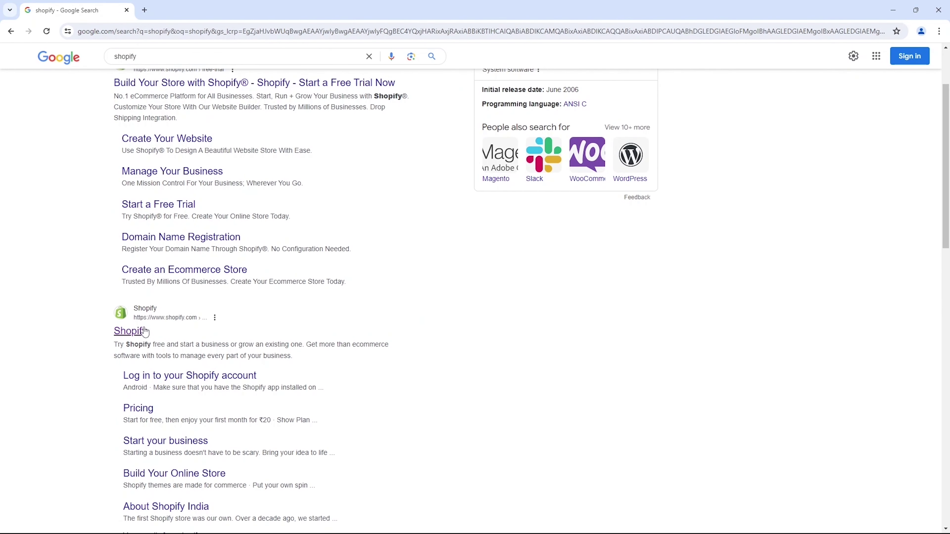
left_click(131, 331)
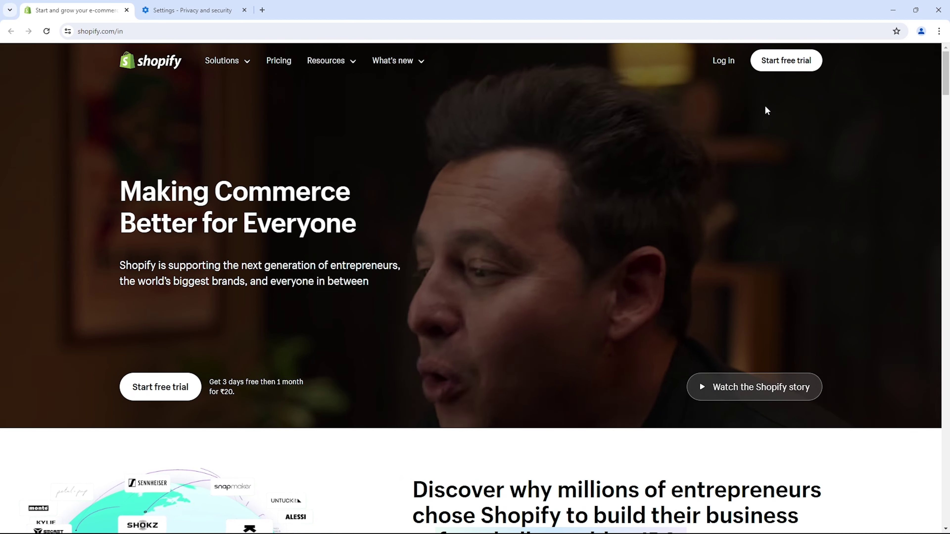
Log in to Shopify with Google, entering the account e-mail and password.
left_click(720, 63)
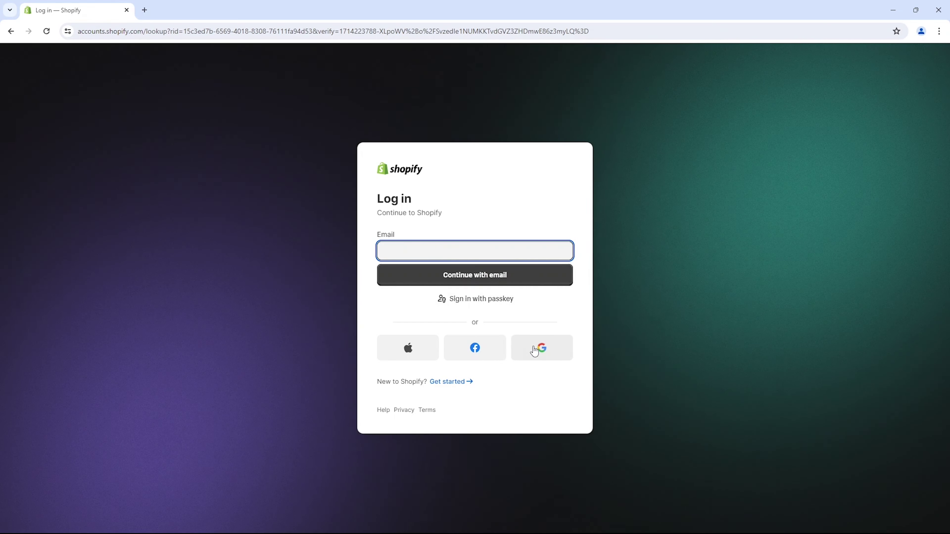
left_click(539, 355)
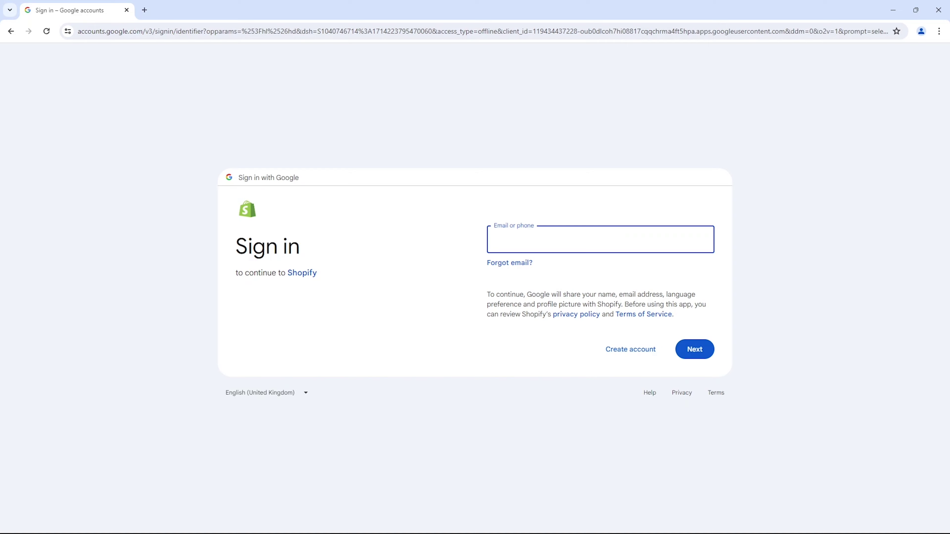
left_click(695, 352)
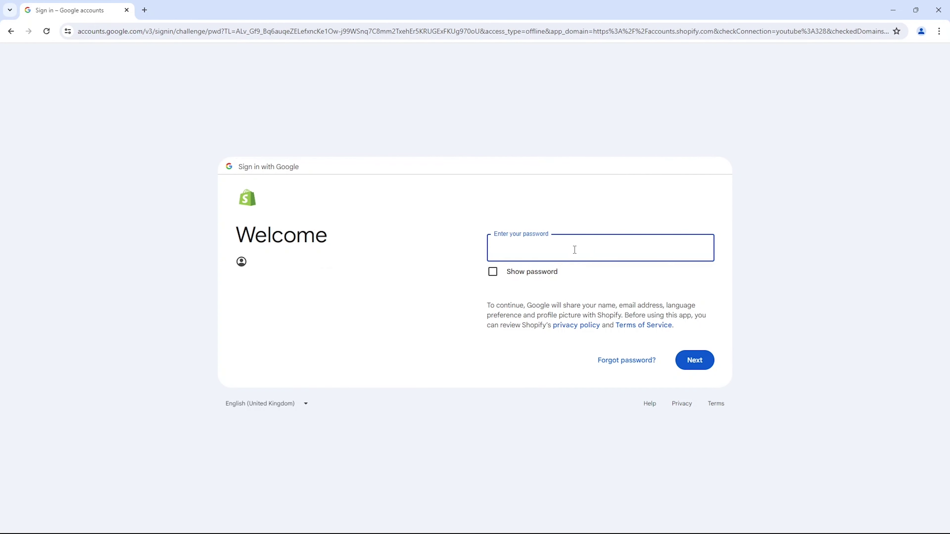
key("ctrl+v")
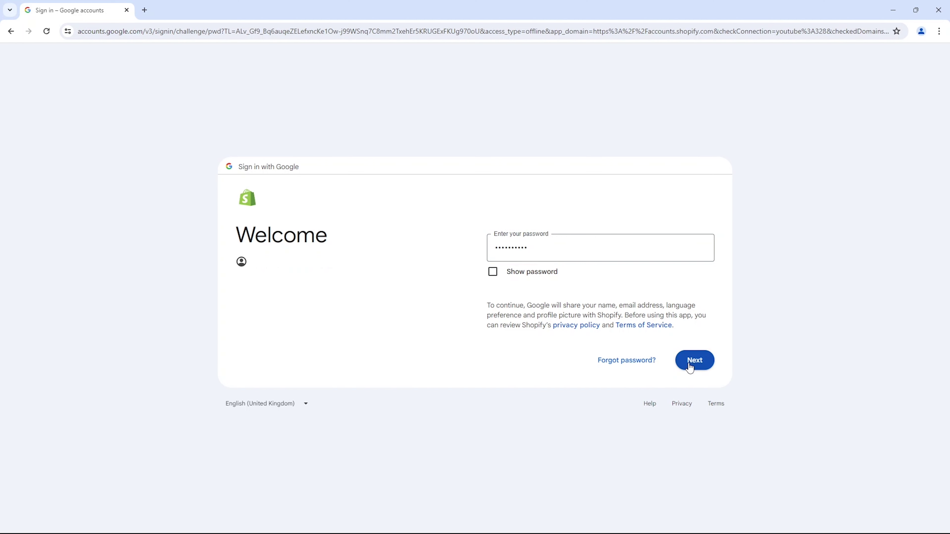
left_click(696, 360)
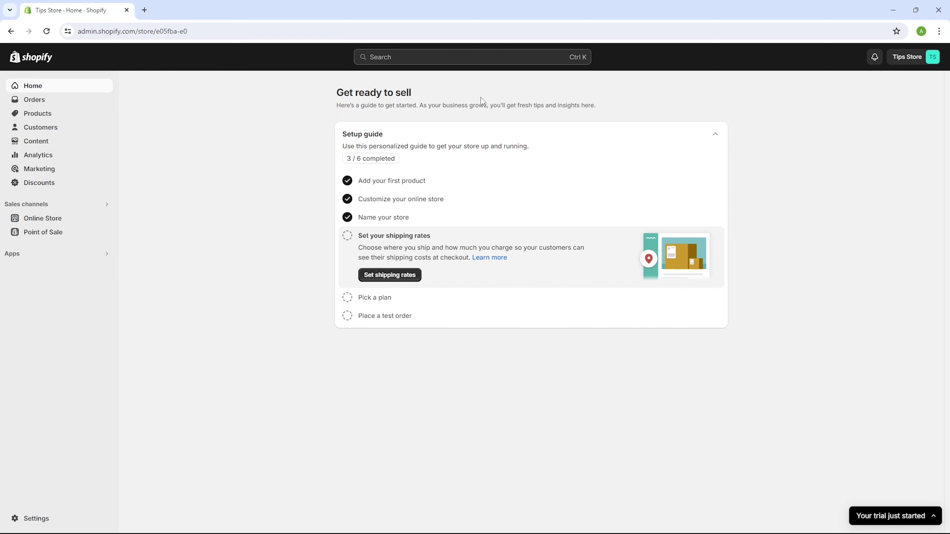
Open the Campus Men's Rake Off White Running Shoes product from the Products list.
left_click(905, 60)
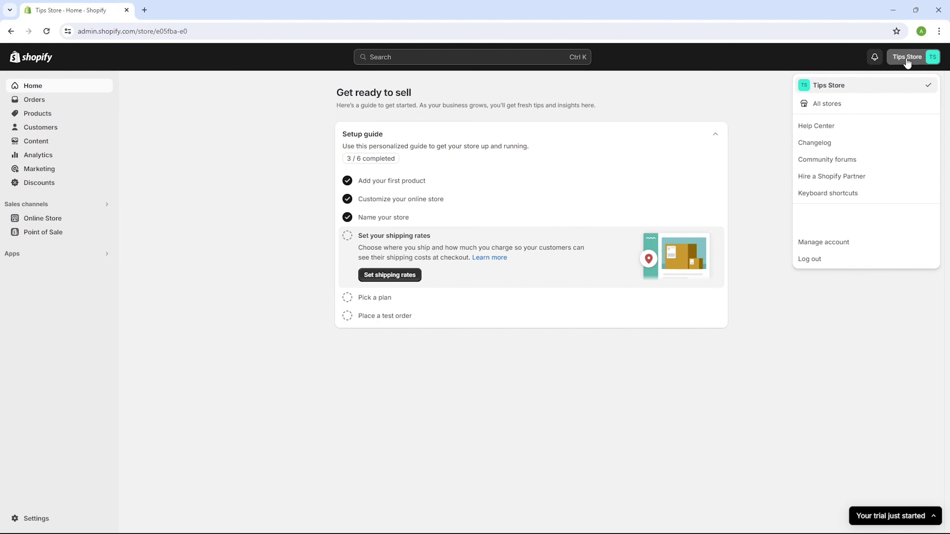
left_click(906, 62)
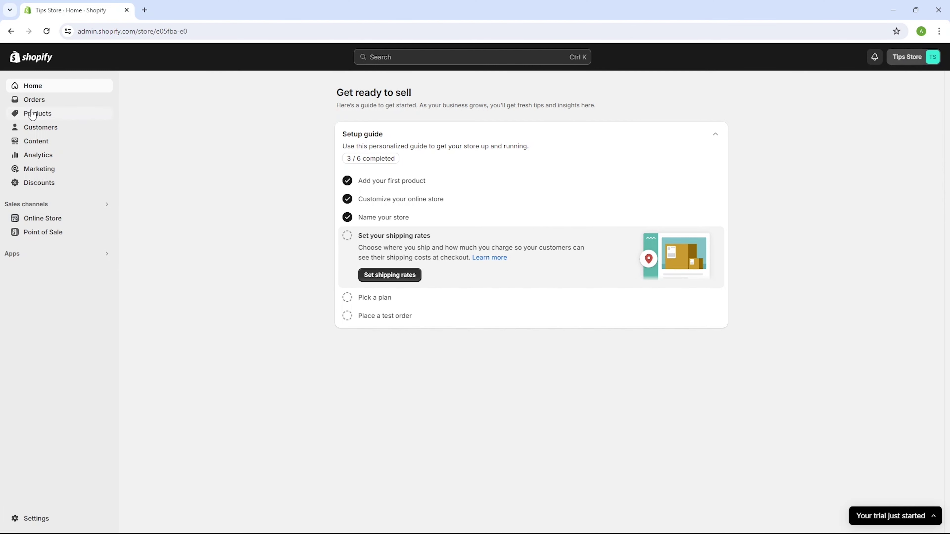
left_click(51, 120)
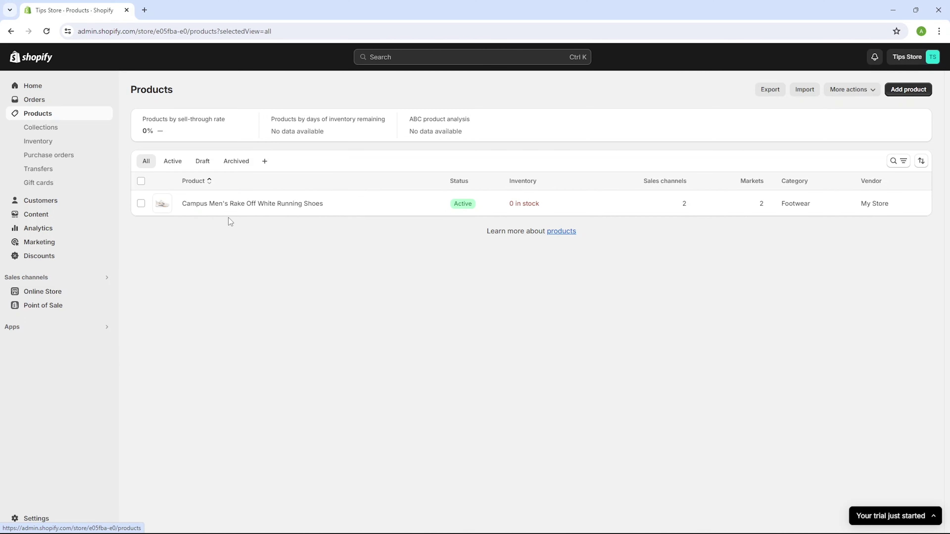
left_click(228, 205)
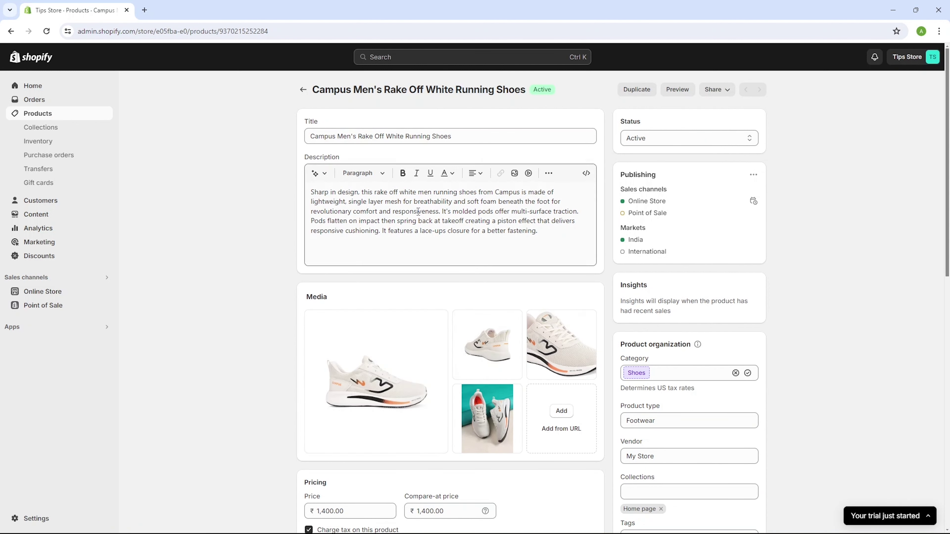
scroll(483, 180, "down", 4)
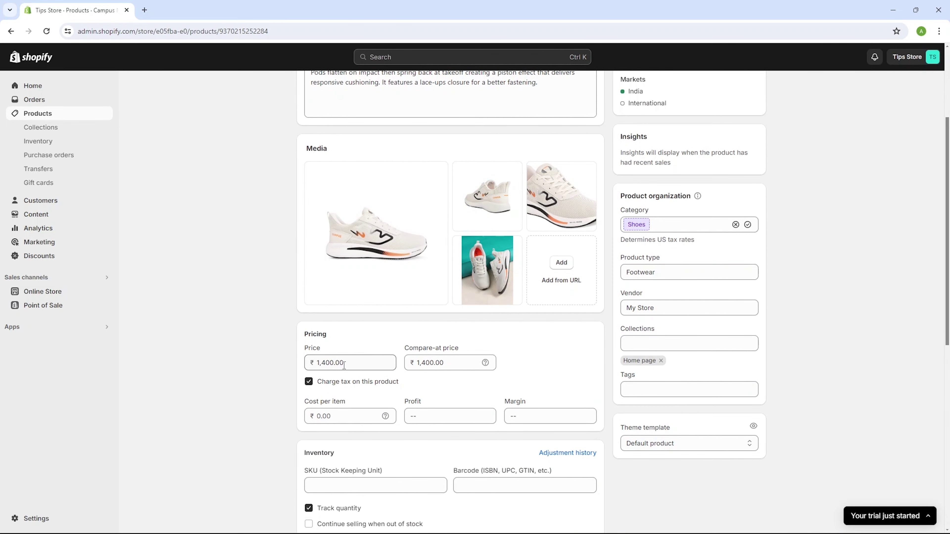
scroll(451, 363, "up", 4)
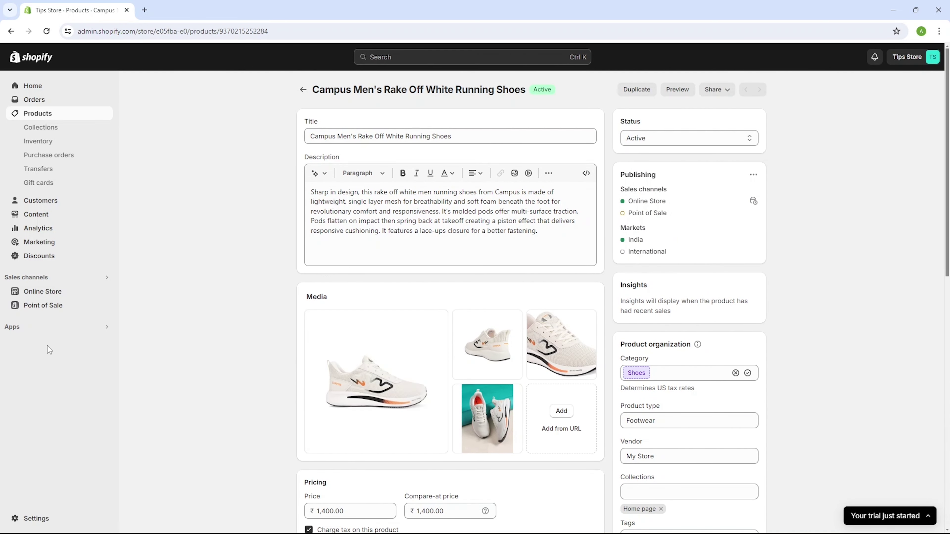
Search the store's apps for 'google' and open the Google & YouTube App Store listing.
left_click(23, 334)
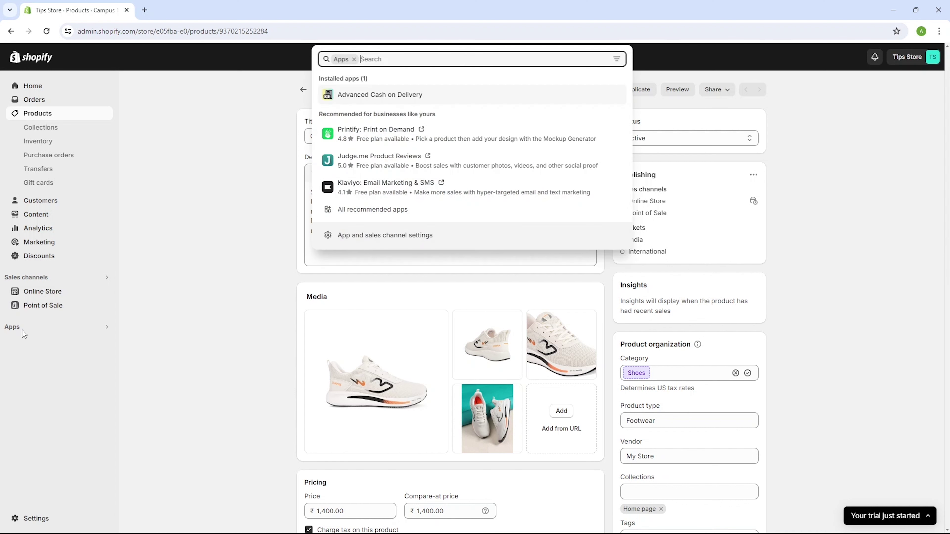
type("google")
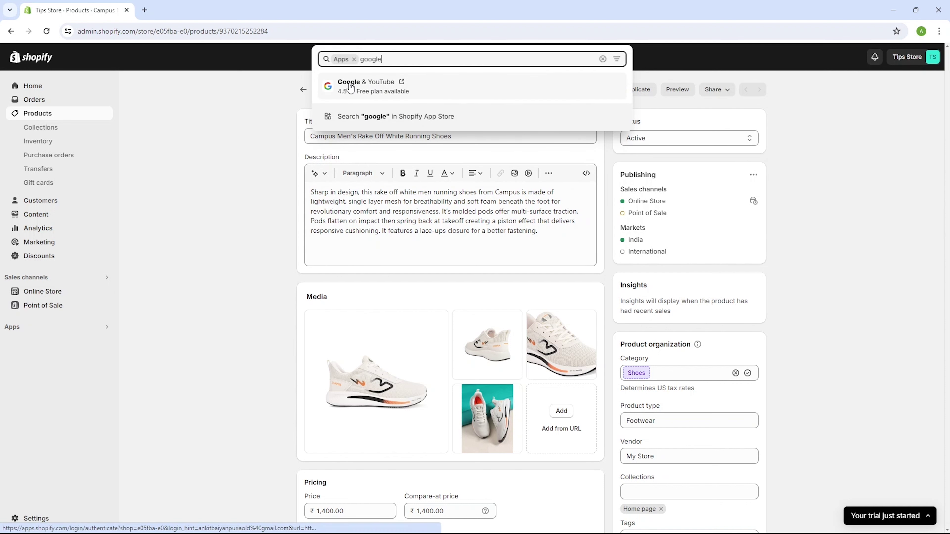
left_click(366, 87)
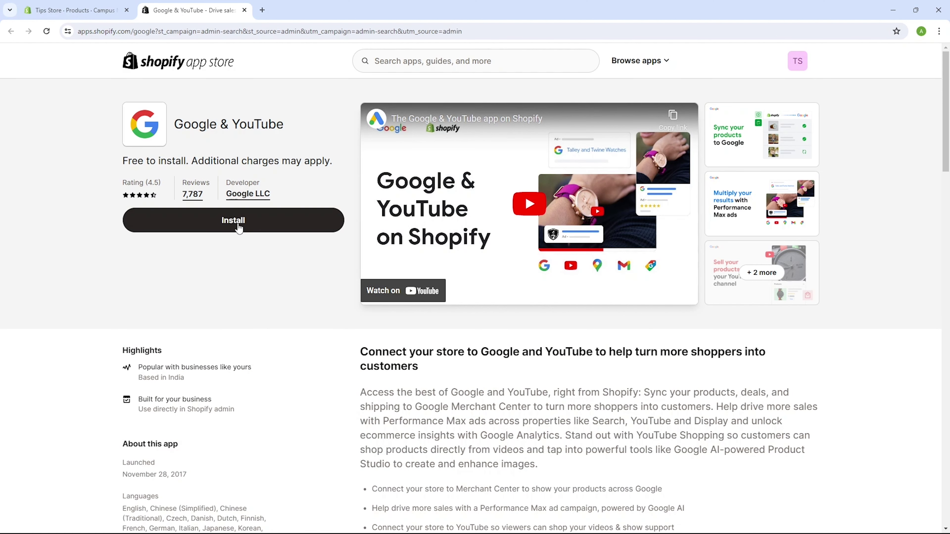
Install the Google & YouTube app and approve its access to the store.
left_click(230, 224)
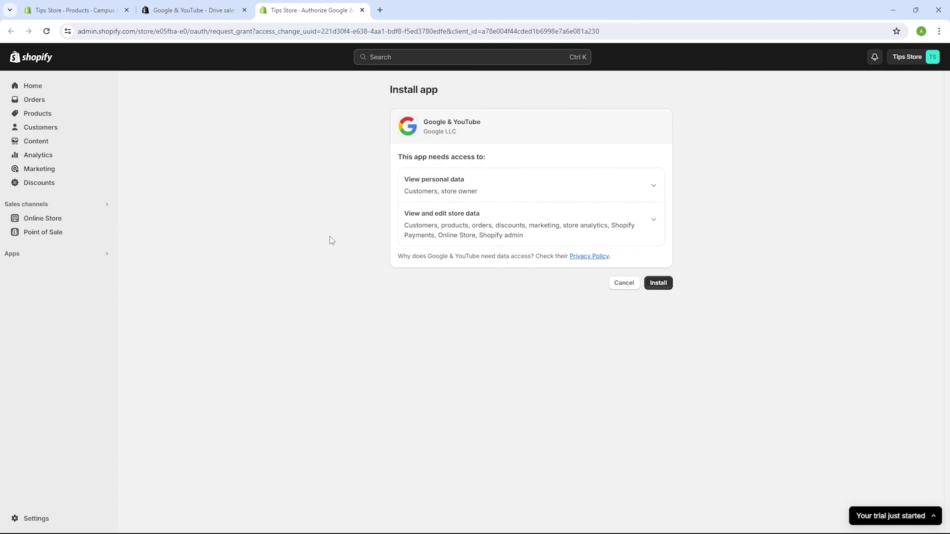
left_click(660, 283)
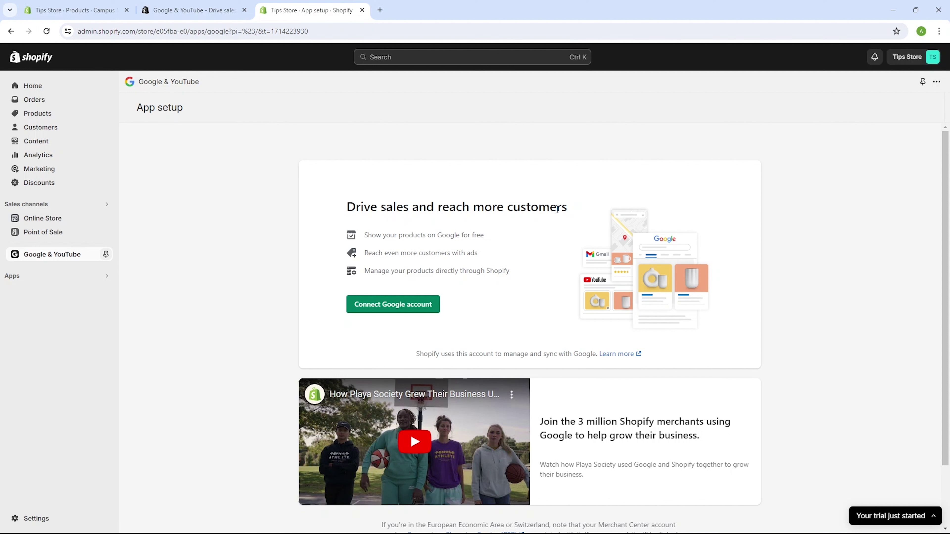
left_click_drag(564, 206, 332, 210)
left_click(323, 234)
Connect a Google account to the app and allow Google Channel by Shopify access.
left_click(388, 305)
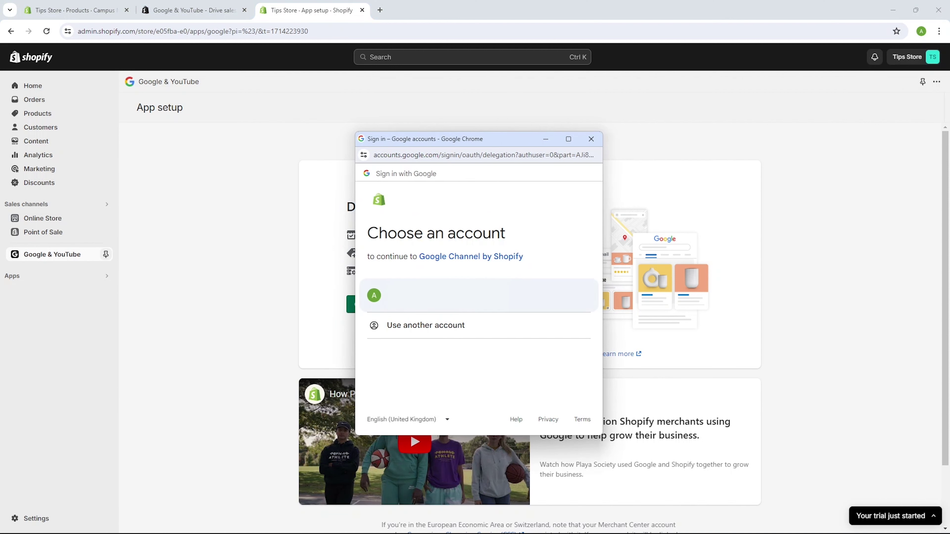
left_click(411, 293)
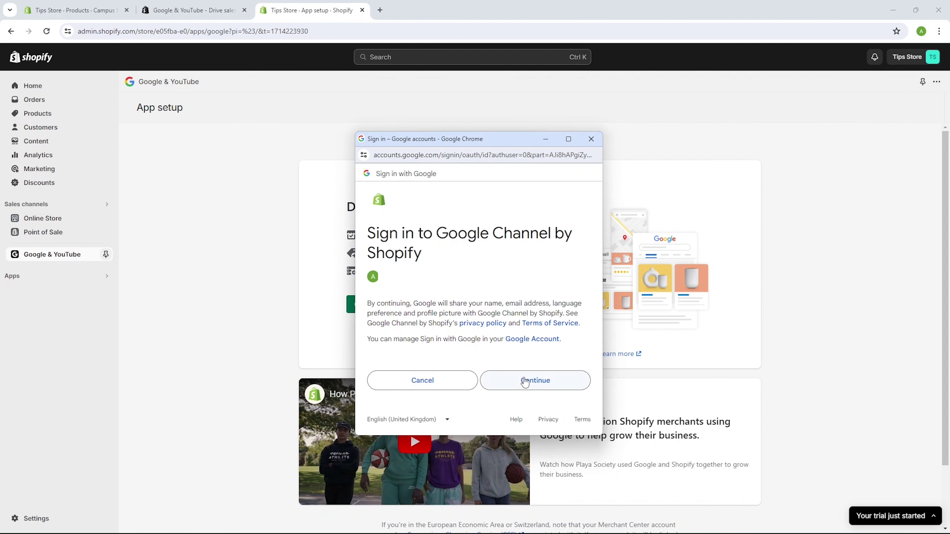
left_click(534, 382)
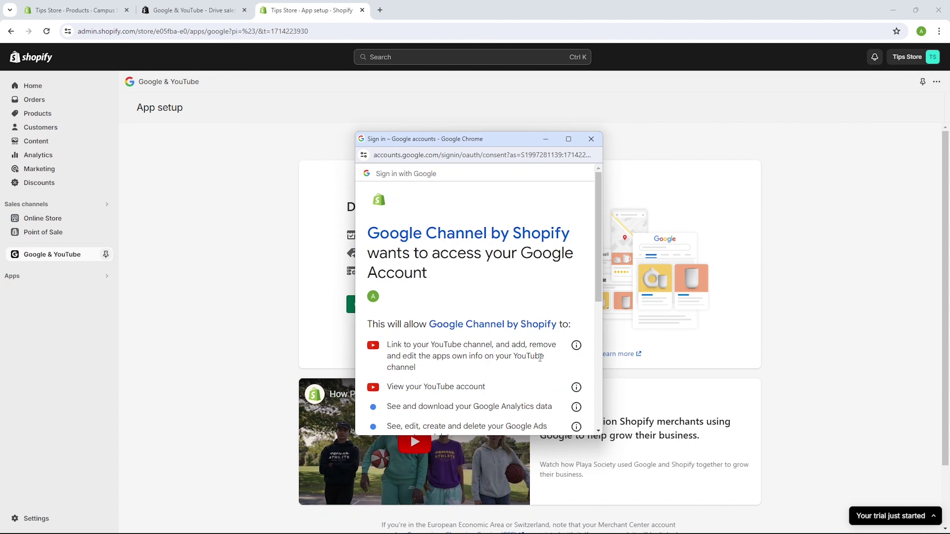
scroll(505, 325, "down", 10)
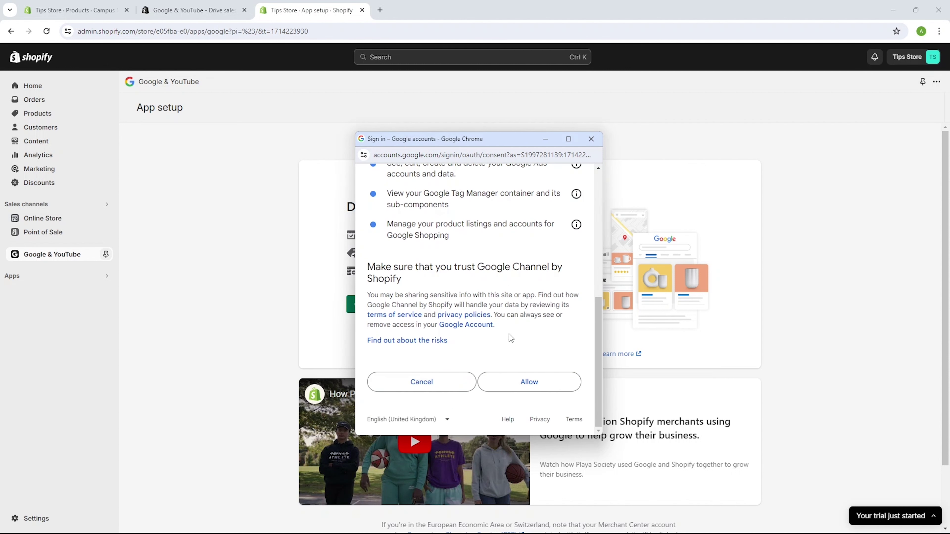
left_click(538, 386)
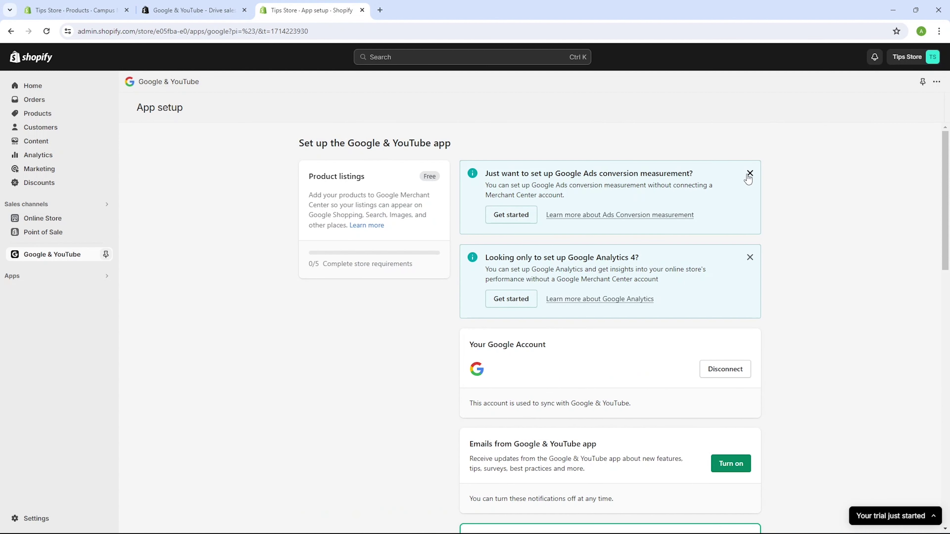
Dismiss the Google Ads conversion measurement and Google Analytics 4 notices.
left_click(749, 175)
left_click(749, 173)
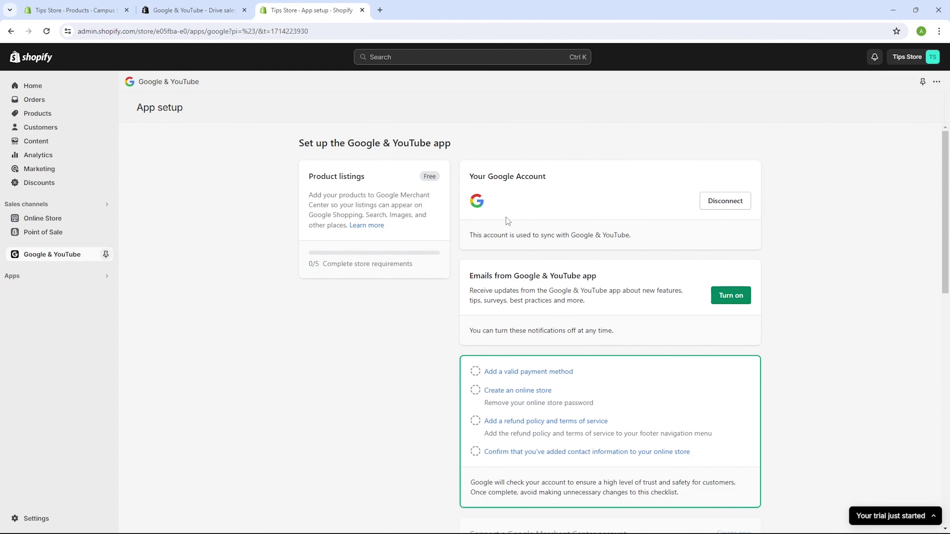
left_click_drag(631, 235, 471, 243)
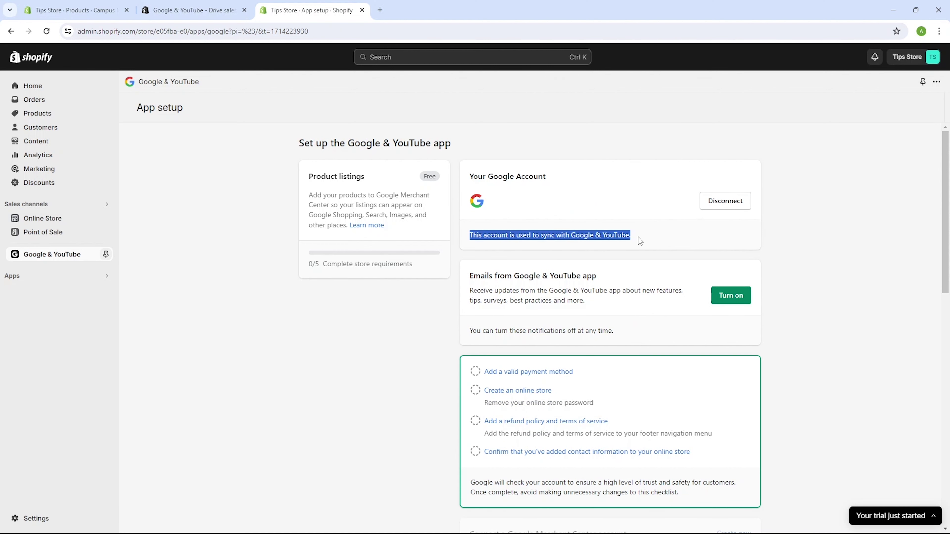
left_click(628, 234)
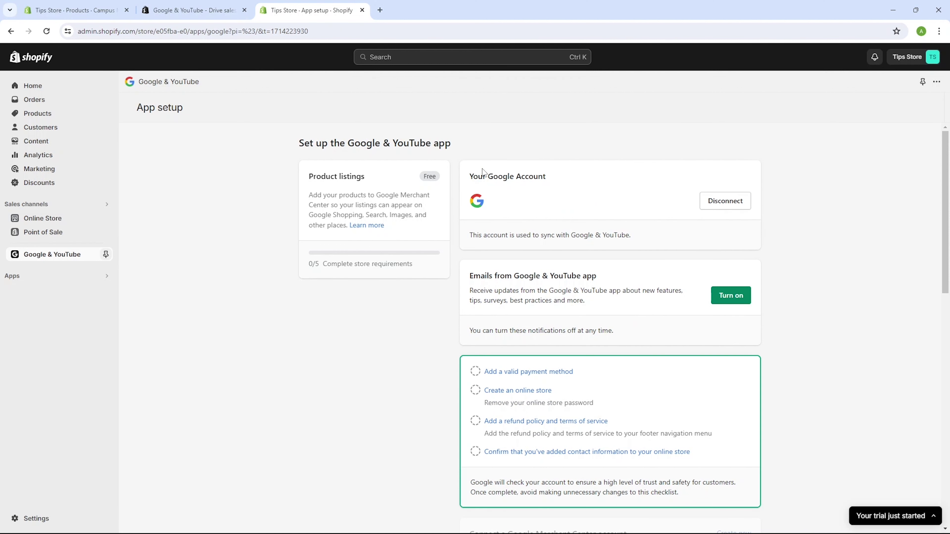
In a new tab, search 'google ads' and sign in to Google Ads to start a campaign.
left_click(380, 10)
left_click(392, 199)
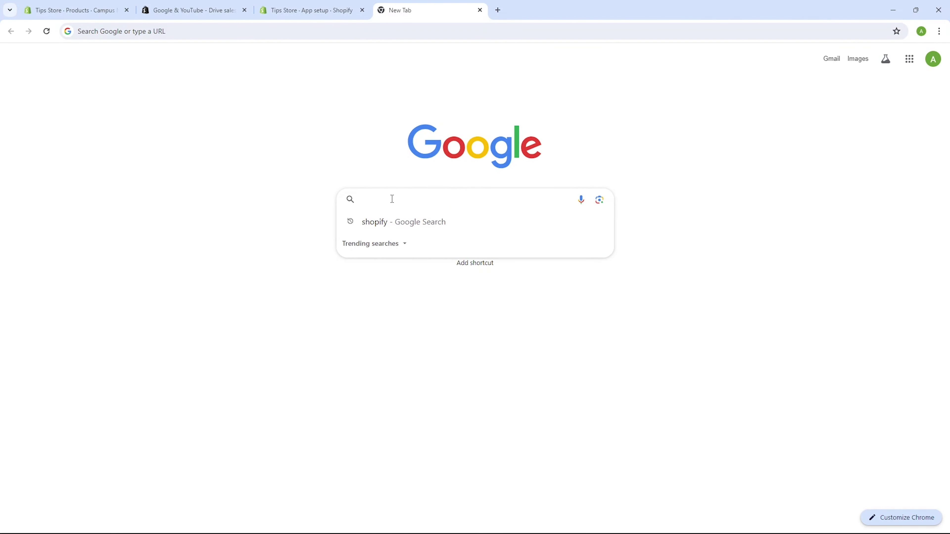
type("google ads")
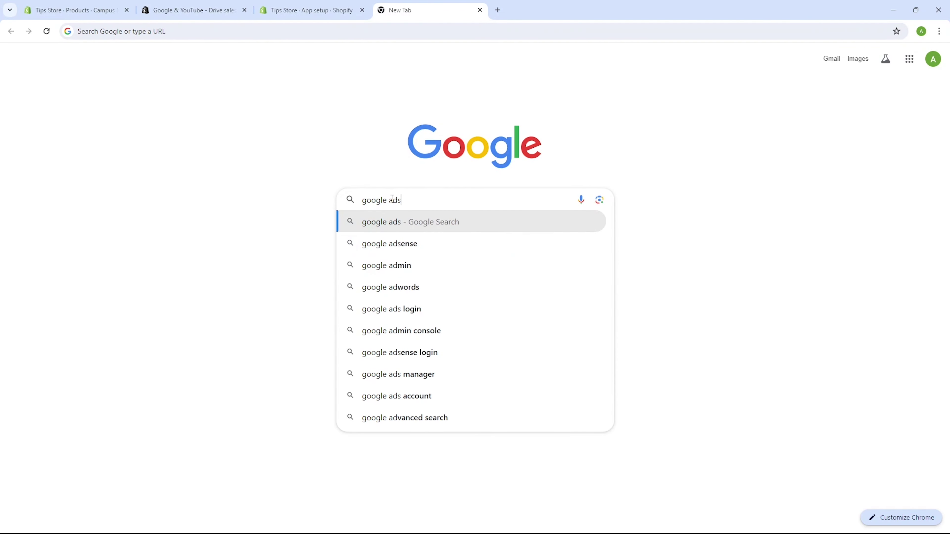
key("Return")
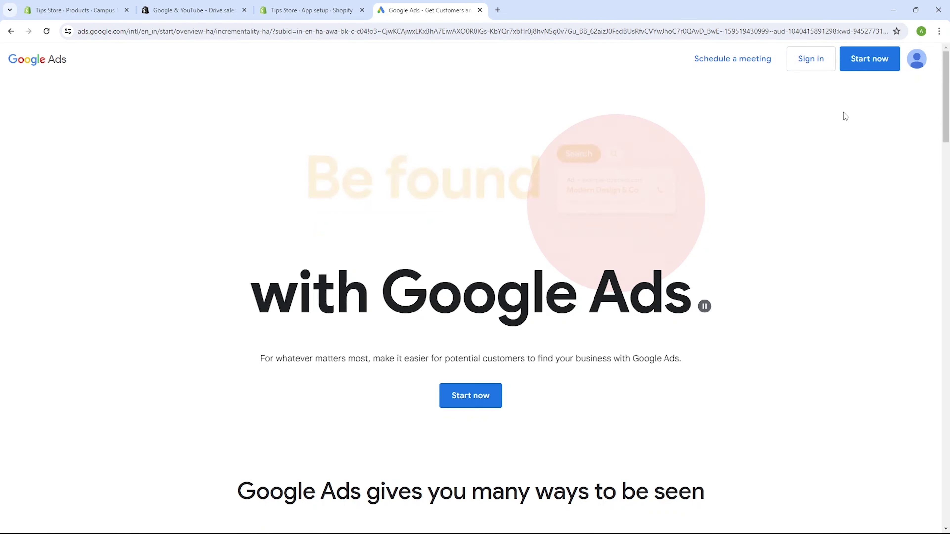
left_click(815, 66)
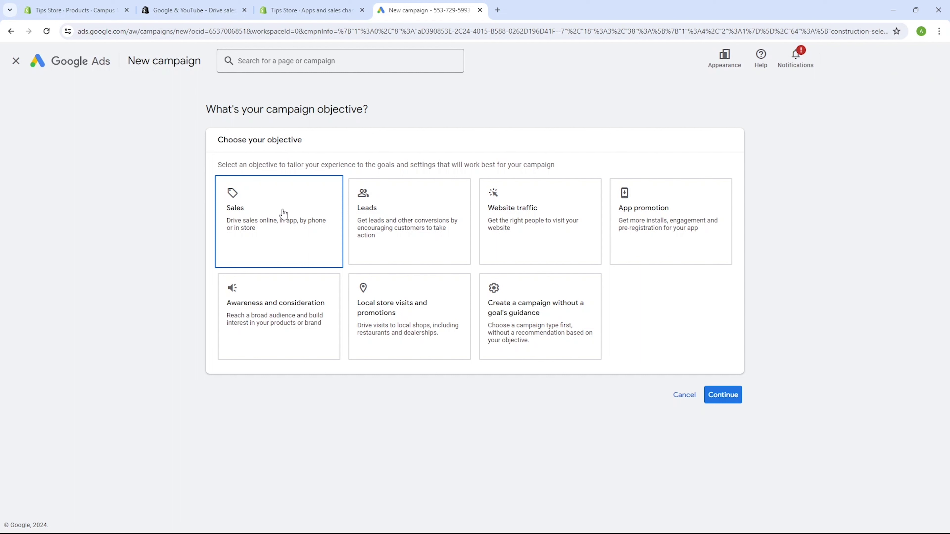
Choose Leads as the campaign objective, keeping Page views as the conversion goal.
left_click(395, 212)
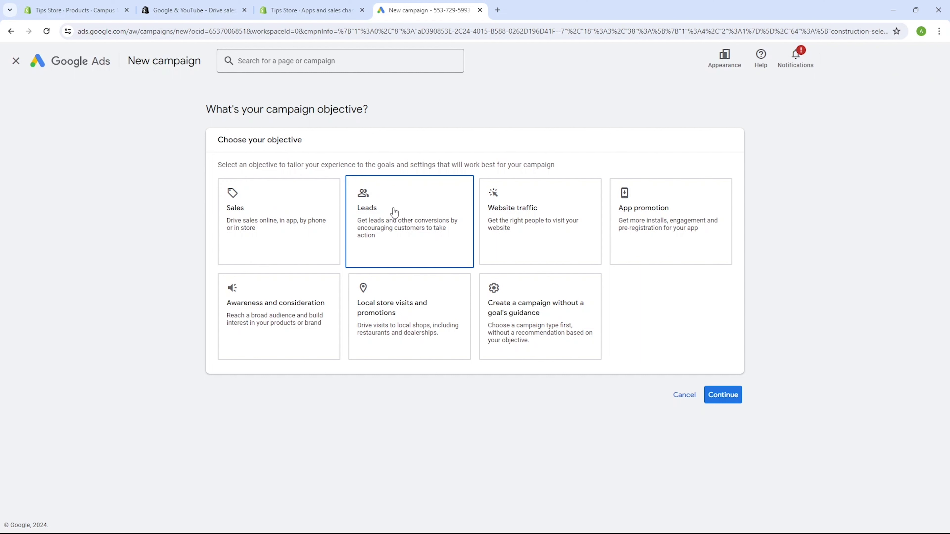
left_click(516, 227)
left_click(666, 220)
left_click(416, 302)
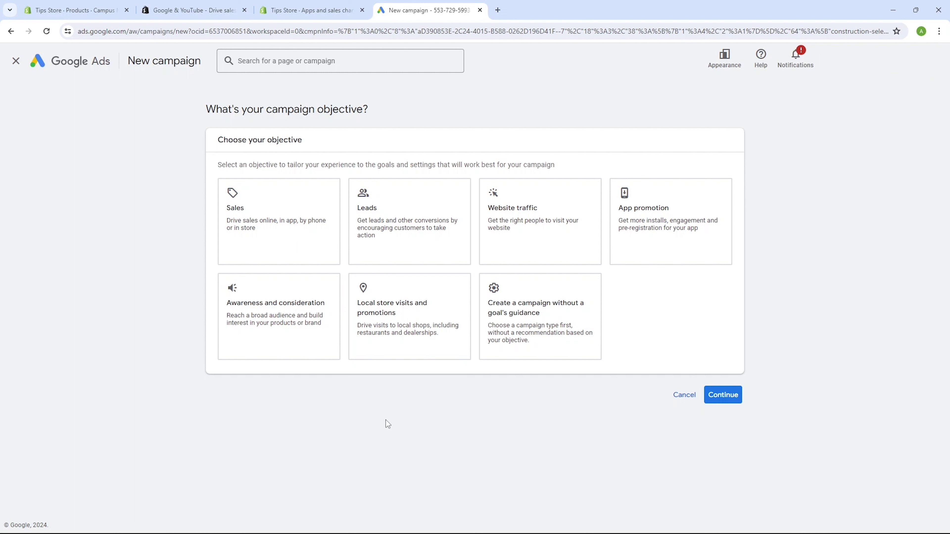
left_click(391, 217)
scroll(391, 216, "down", 1)
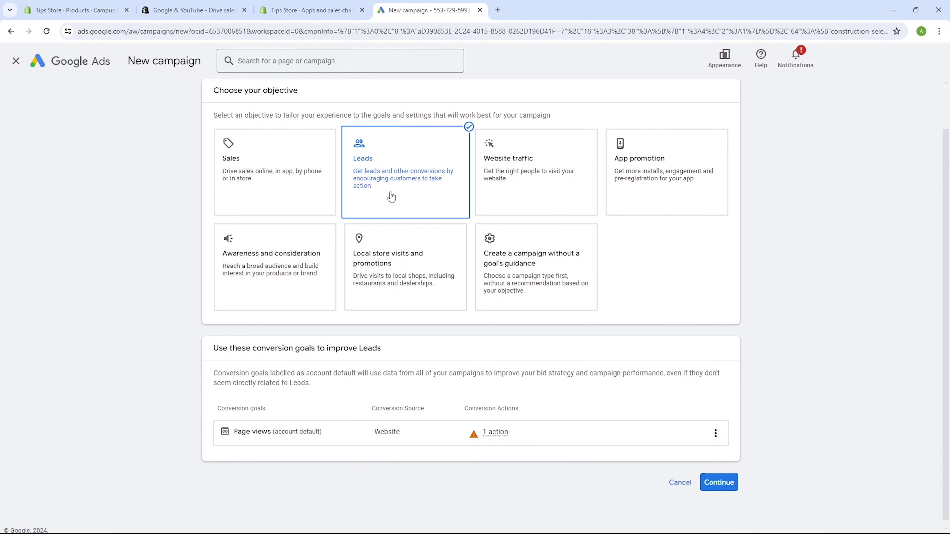
Continue past the objective and select Search as the campaign type.
left_click(716, 481)
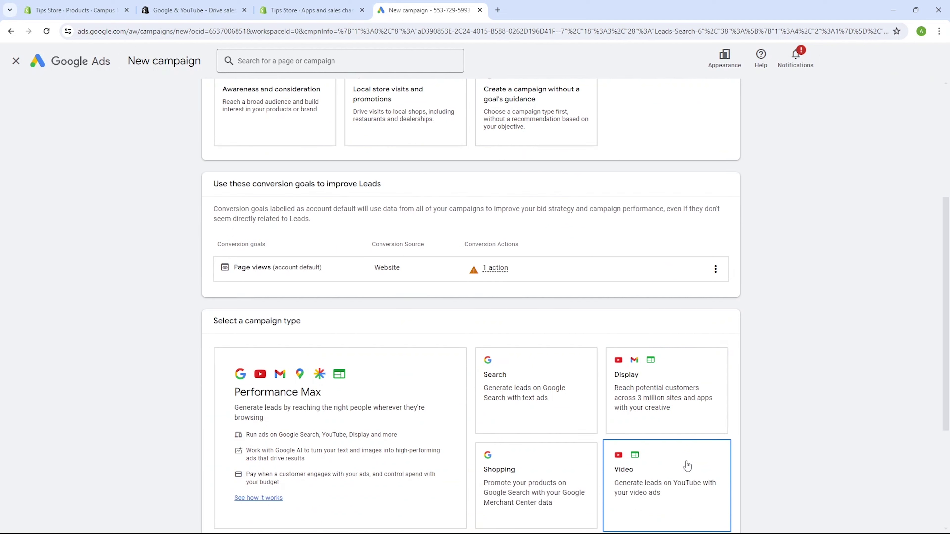
scroll(760, 336, "down", 2)
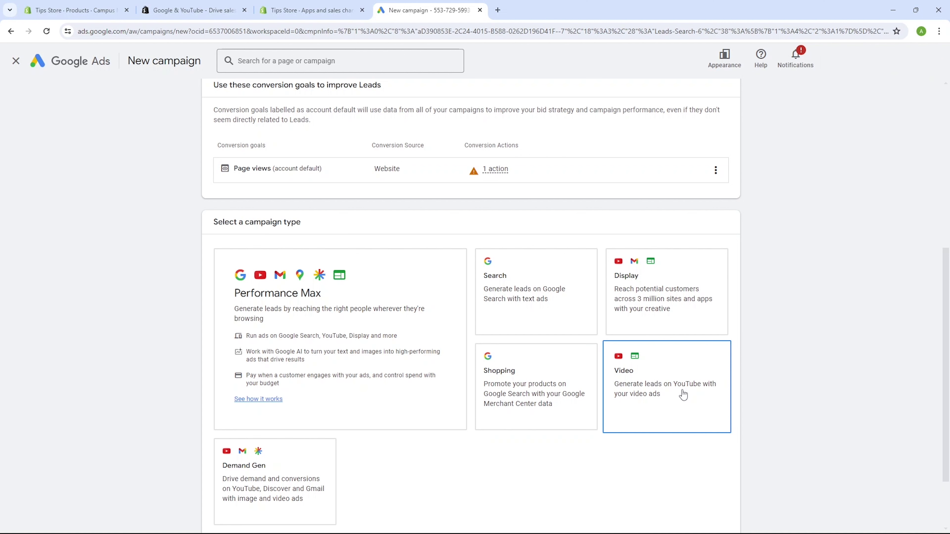
left_click(542, 300)
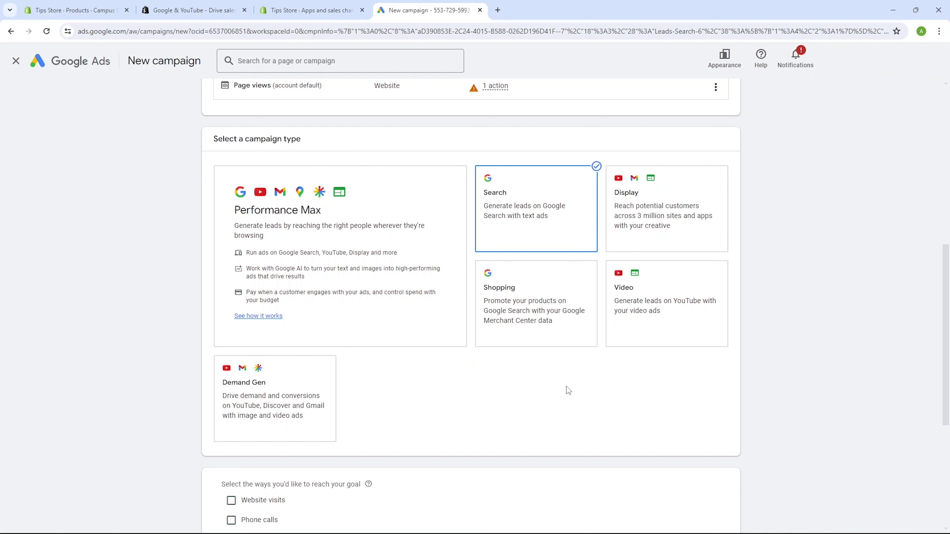
Check the Shopify Products list, then Google 'campus shoes' in a new tab.
left_click(310, 10)
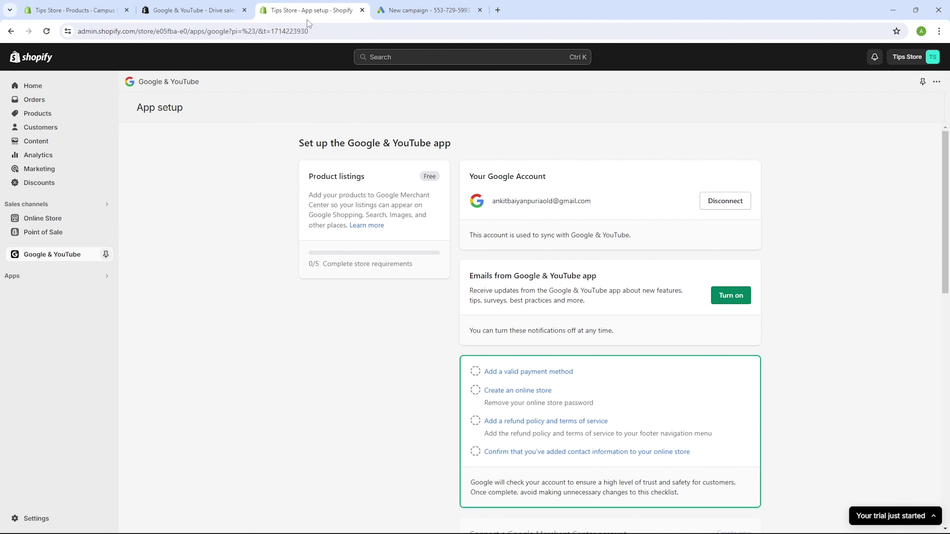
left_click(49, 118)
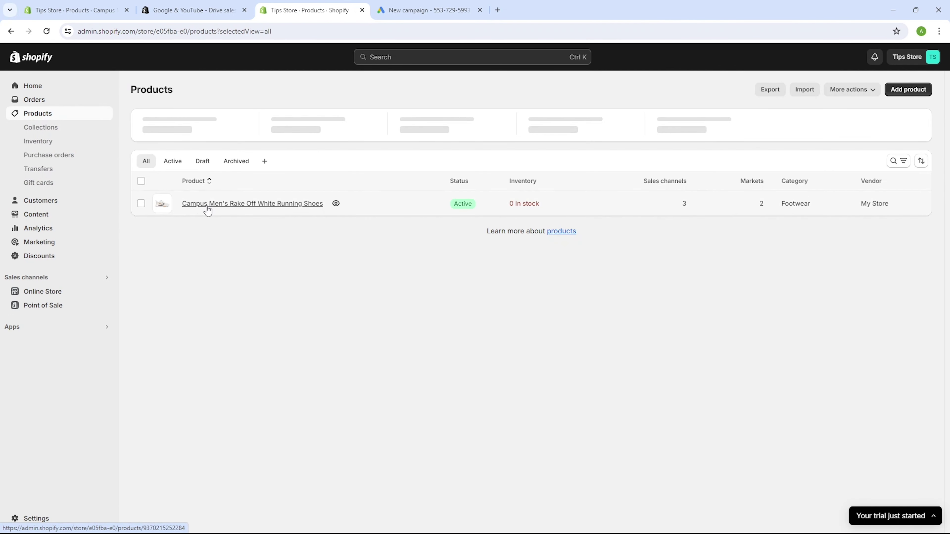
left_click(498, 11)
left_click(407, 201)
type("campus sho")
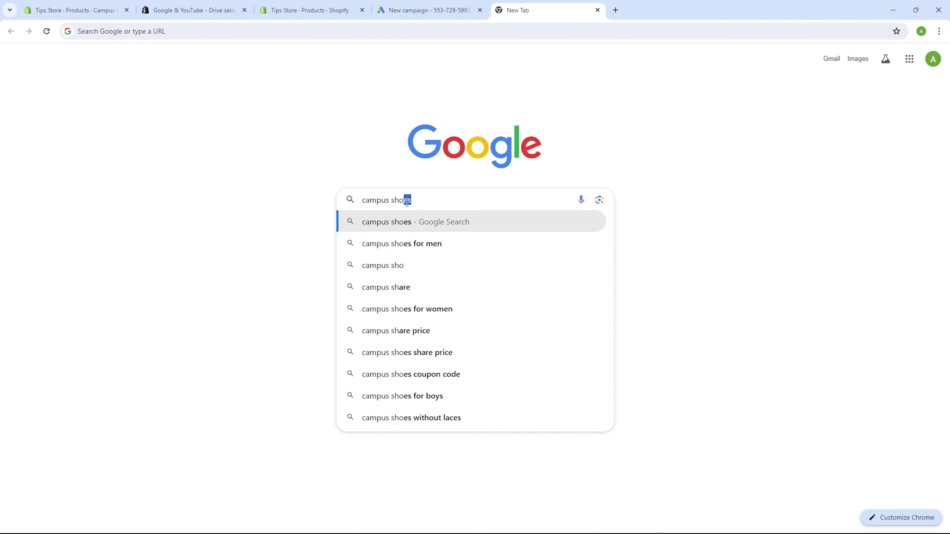
key("Return")
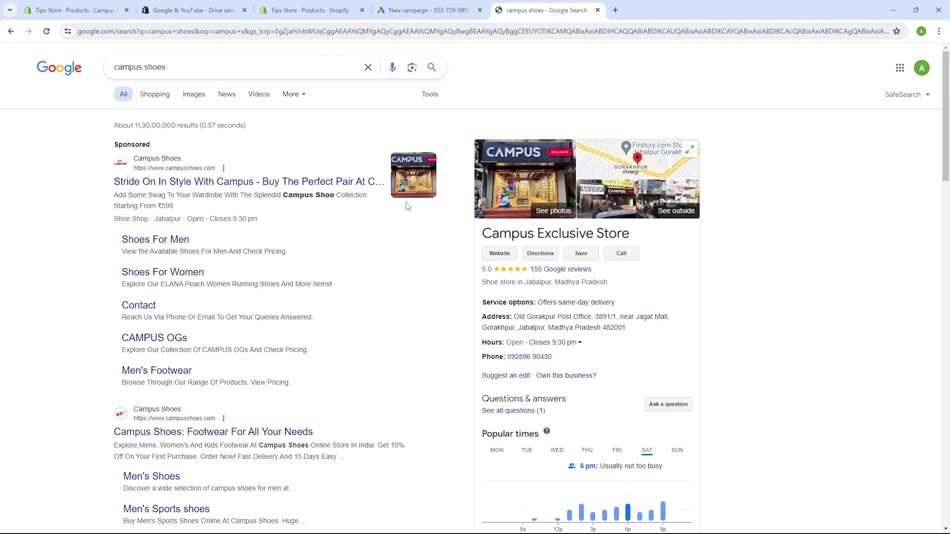
scroll(234, 176, "down", 3)
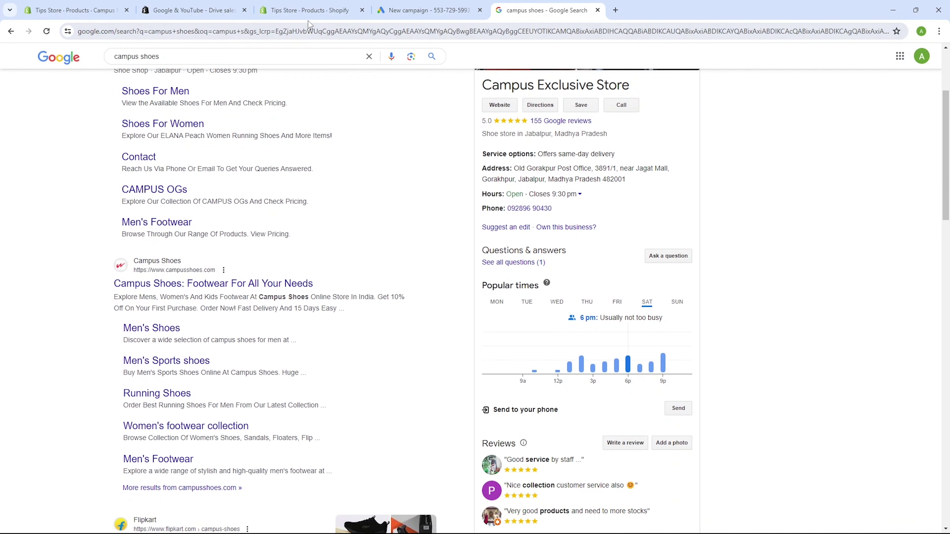
Back in Google Ads, tick Website visits and select the empty business website field.
left_click(426, 10)
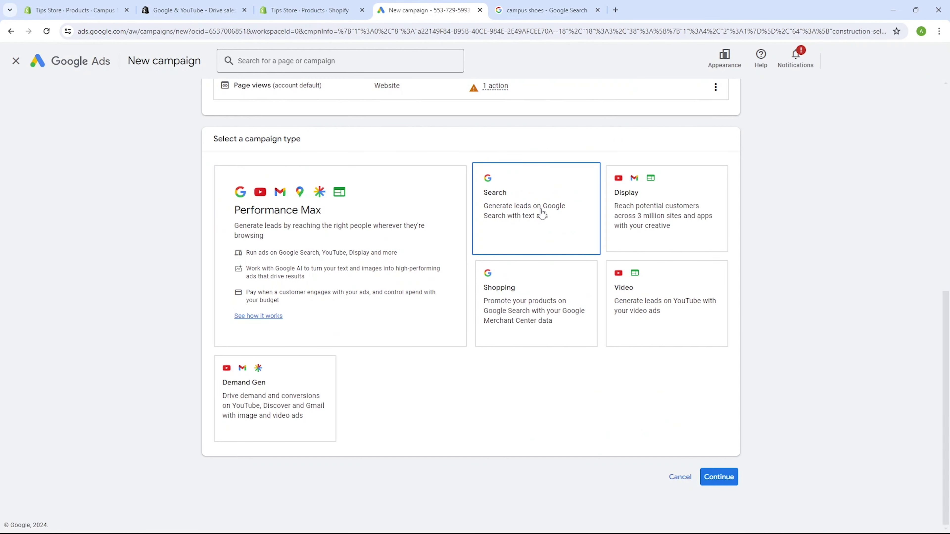
scroll(535, 208, "down", 4)
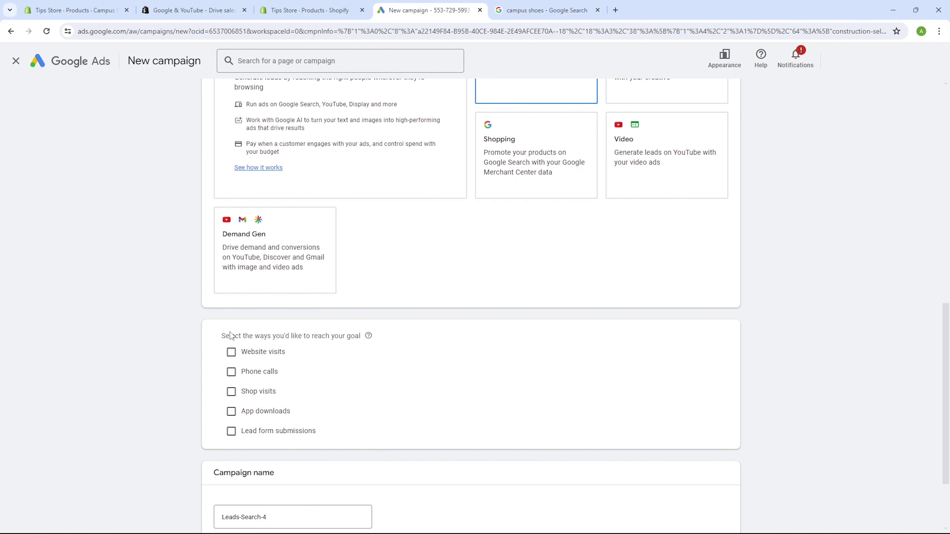
left_click_drag(222, 336, 367, 347)
left_click(369, 350)
left_click(232, 352)
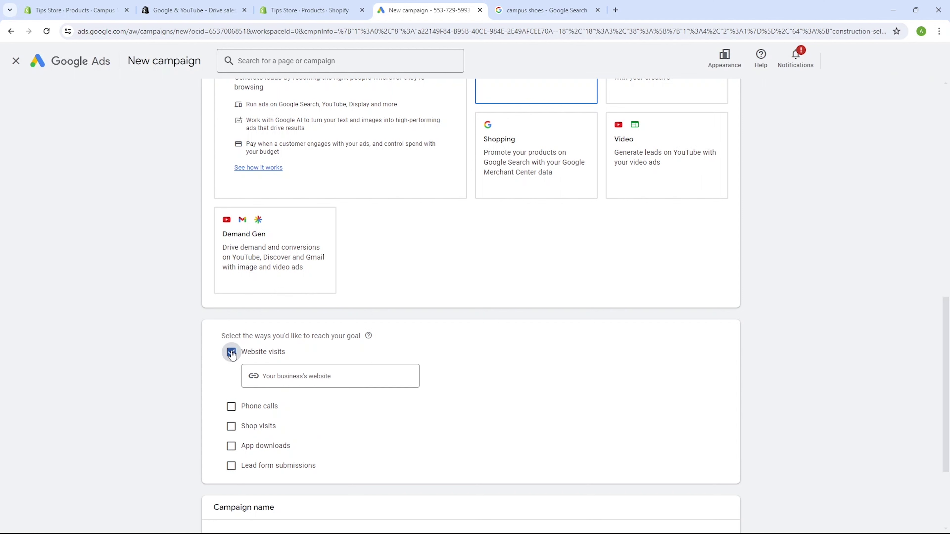
scroll(244, 359, "down", 1)
left_click(316, 331)
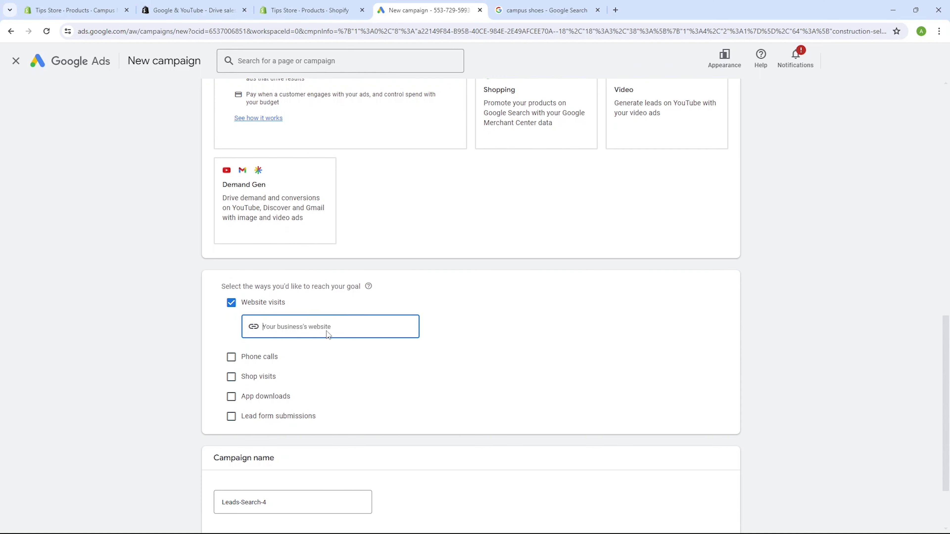
scroll(288, 176, "up", 3)
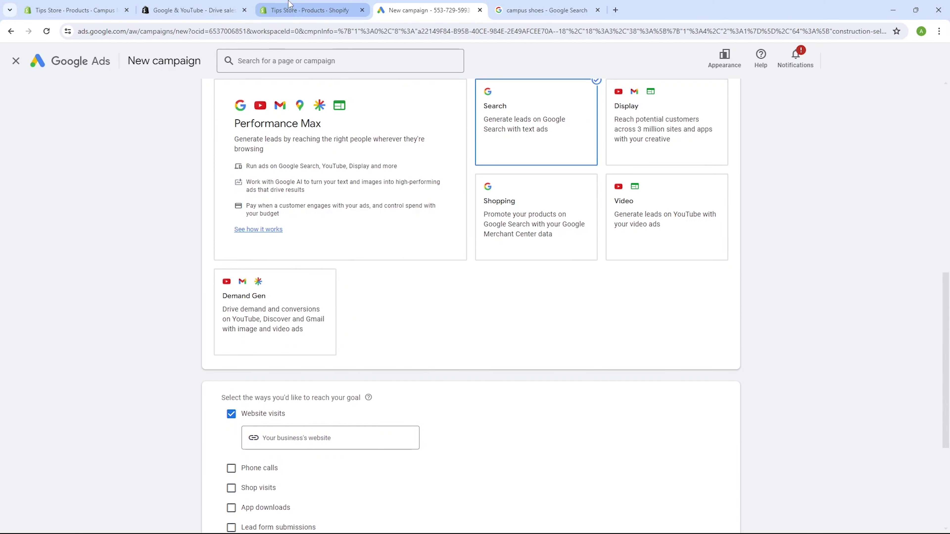
Open the Tips Store storefront (e05fba-e0.myshopify.com) from Themes and copy its web address.
left_click(290, 5)
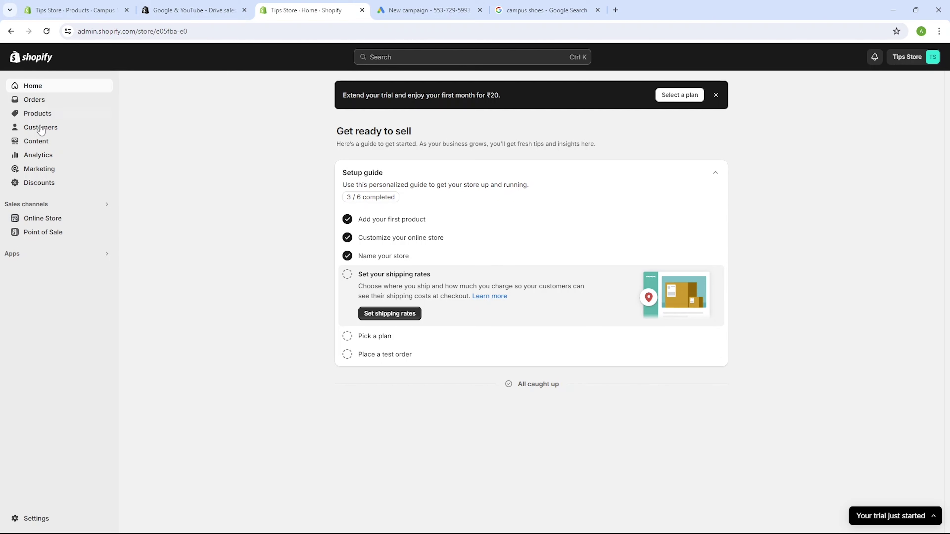
left_click(37, 220)
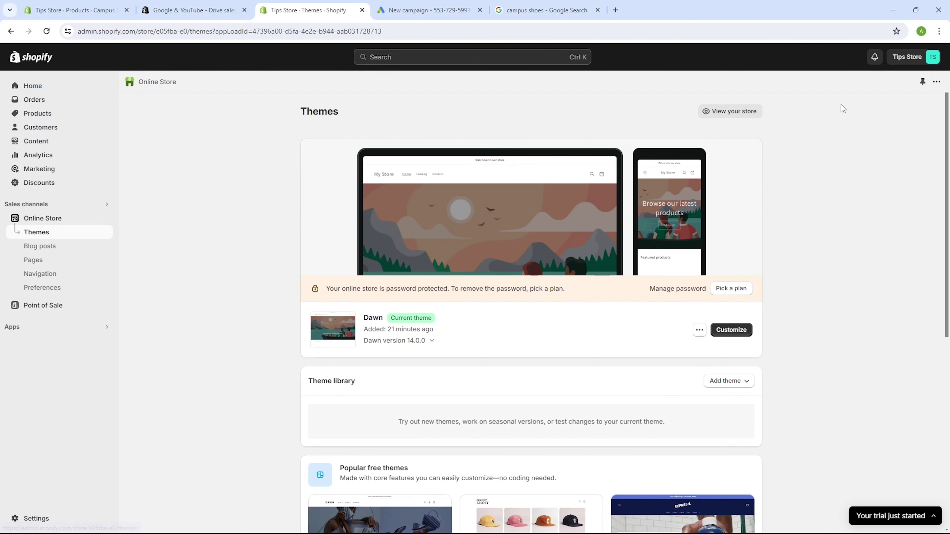
left_click(729, 112)
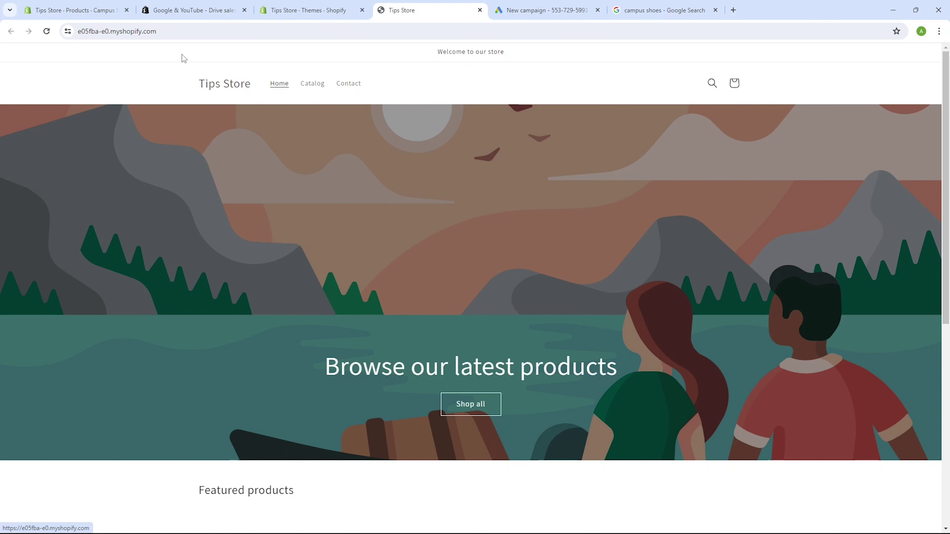
left_click(154, 33)
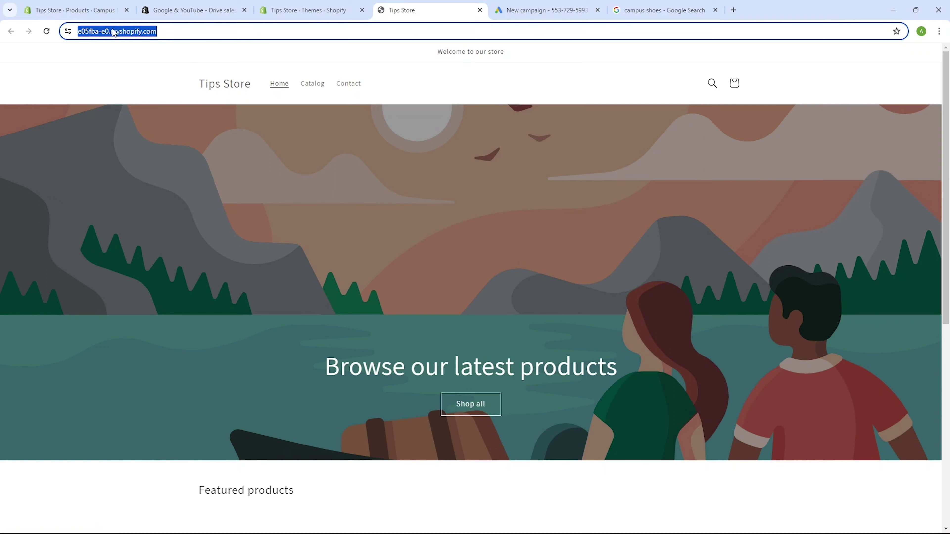
right_click(137, 31)
left_click(161, 119)
Paste the store's myshopify address into the Google Ads business website field.
left_click(539, 14)
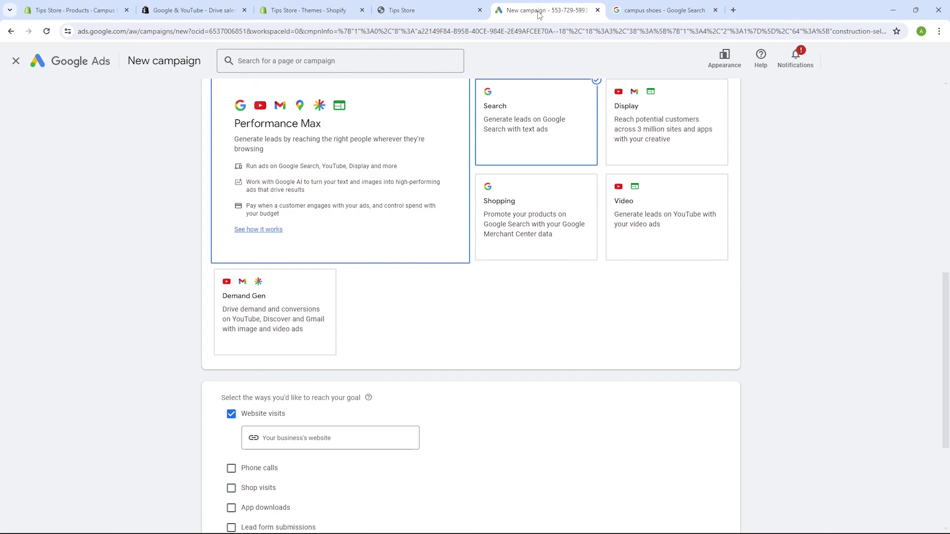
left_click(319, 439)
scroll(289, 352, "down", 3)
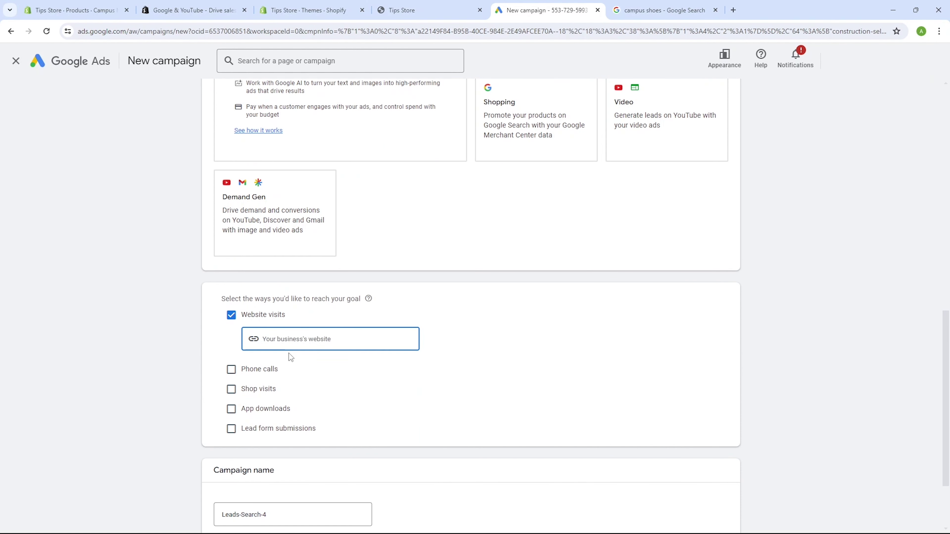
right_click(287, 338)
left_click(312, 227)
Rename the campaign from Leads-Search-4 to 'leads for shopify' and submit.
scroll(381, 320, "down", 3)
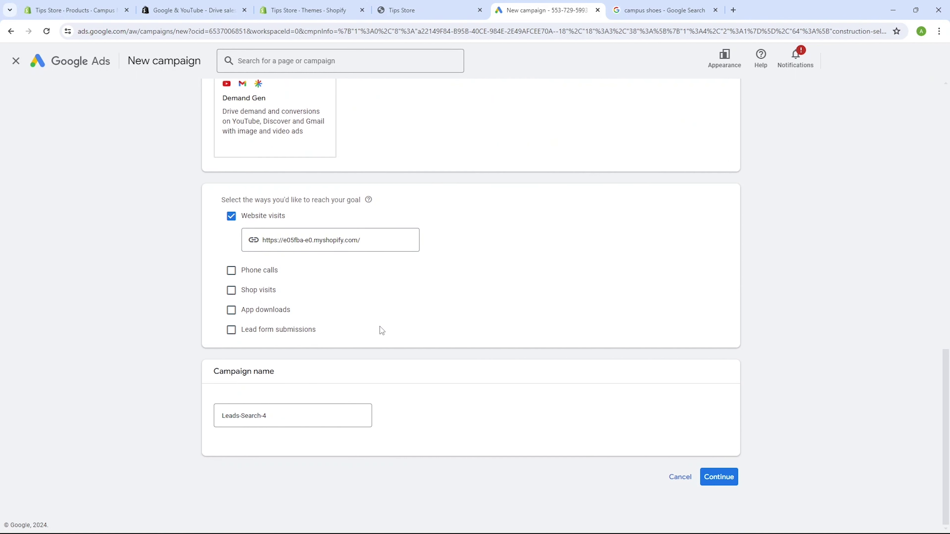
left_click_drag(278, 414, 190, 421)
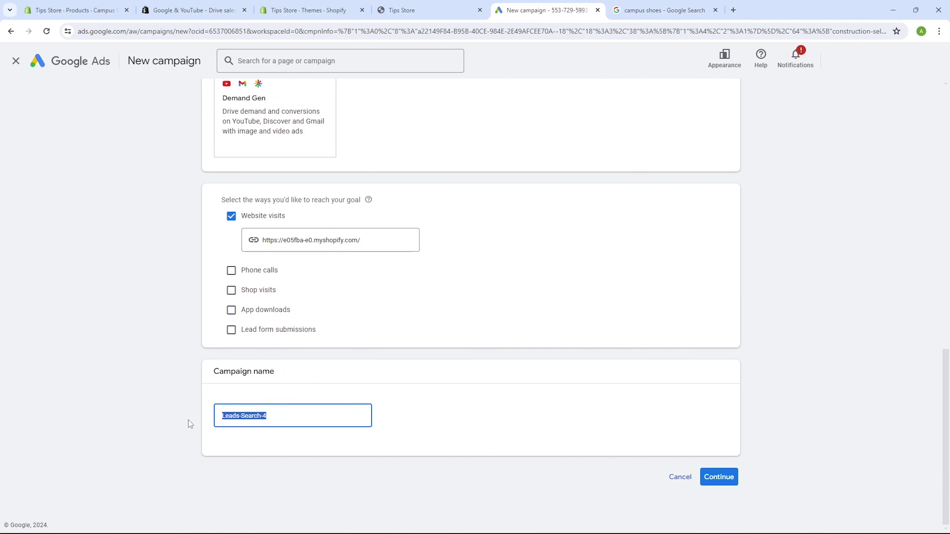
key("BackSpace")
type("leads for shopify")
left_click(717, 474)
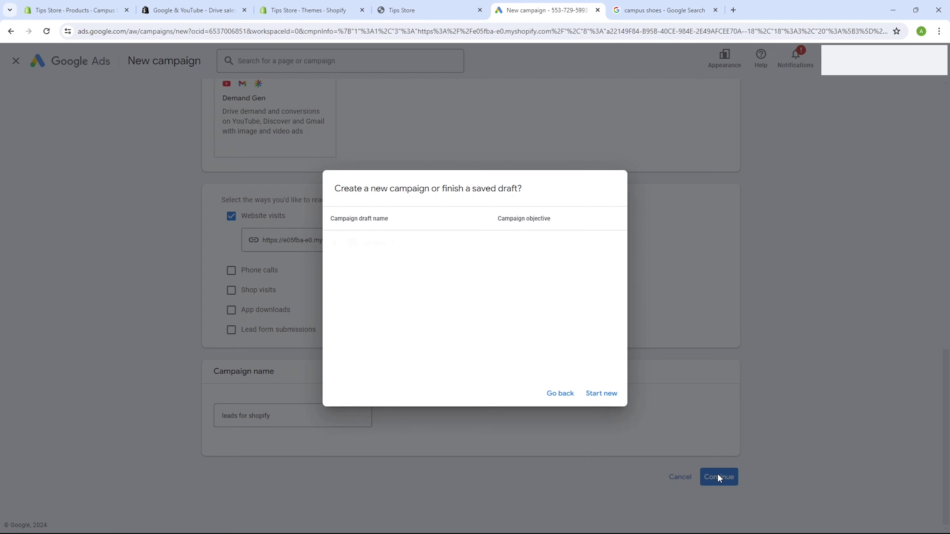
Start a fresh campaign bidding on Clicks with a ₹50 maximum CPC bid limit.
left_click(604, 394)
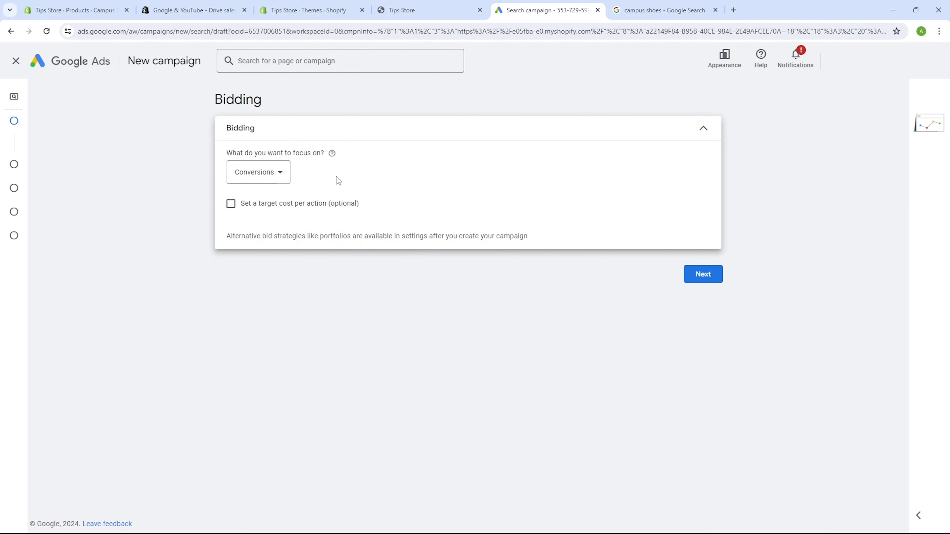
left_click(283, 172)
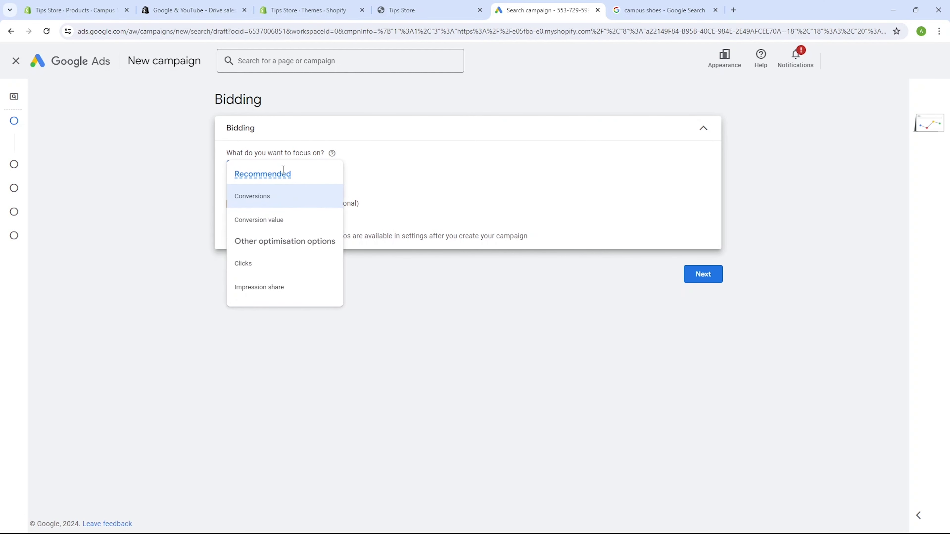
left_click(248, 265)
left_click(238, 208)
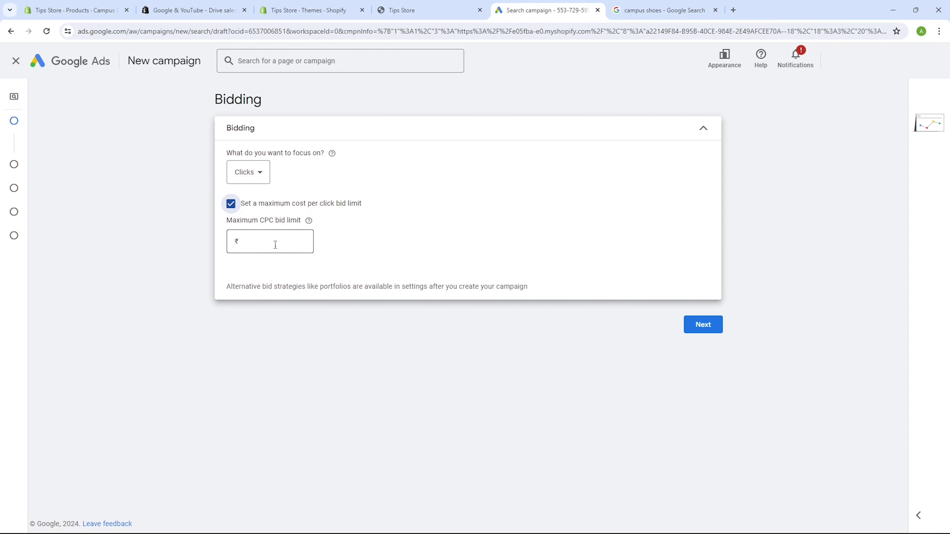
left_click(277, 249)
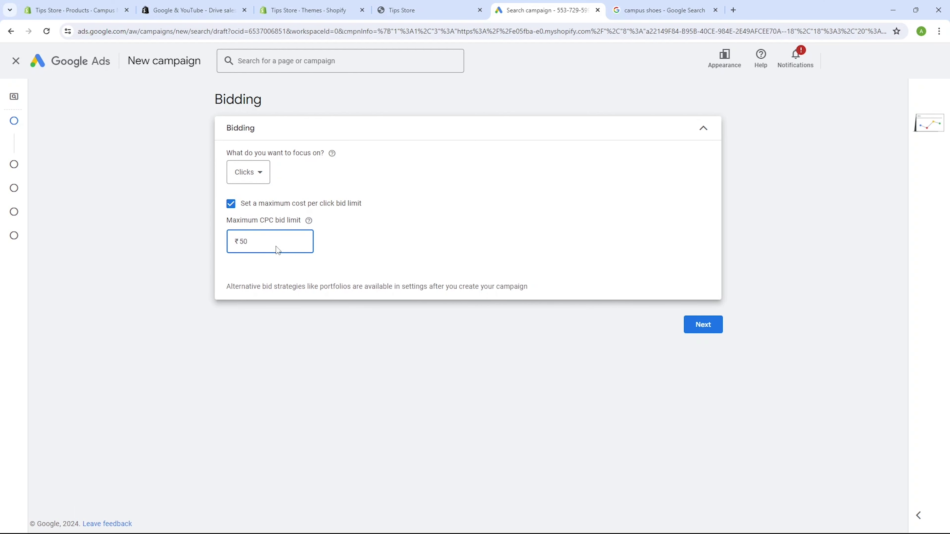
In campaign settings, target India only and expand the location targeting options.
left_click(705, 326)
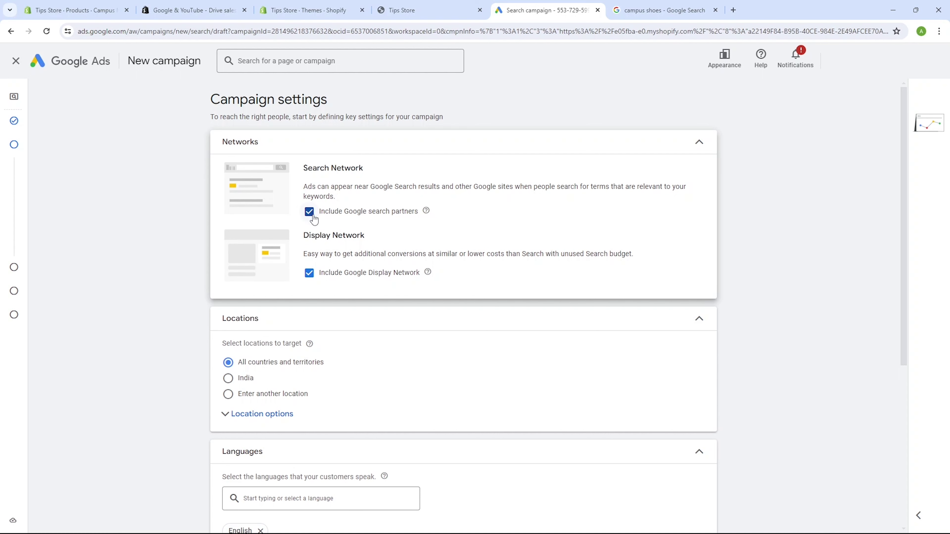
scroll(314, 300, "down", 2)
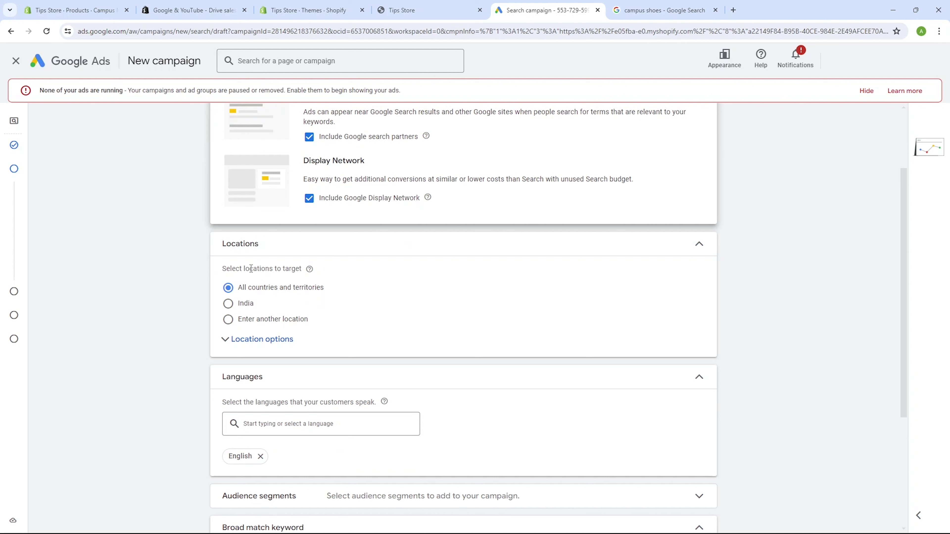
left_click(248, 305)
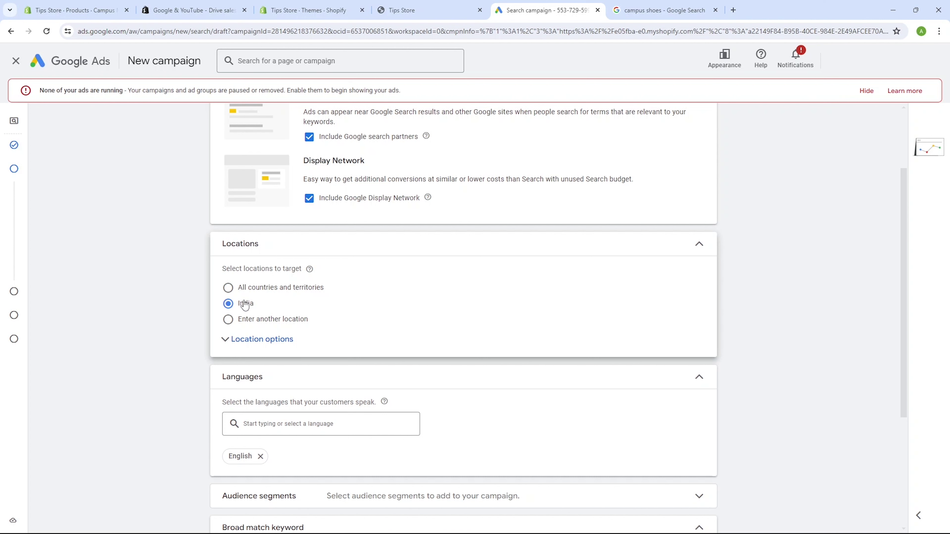
scroll(246, 303, "down", 1)
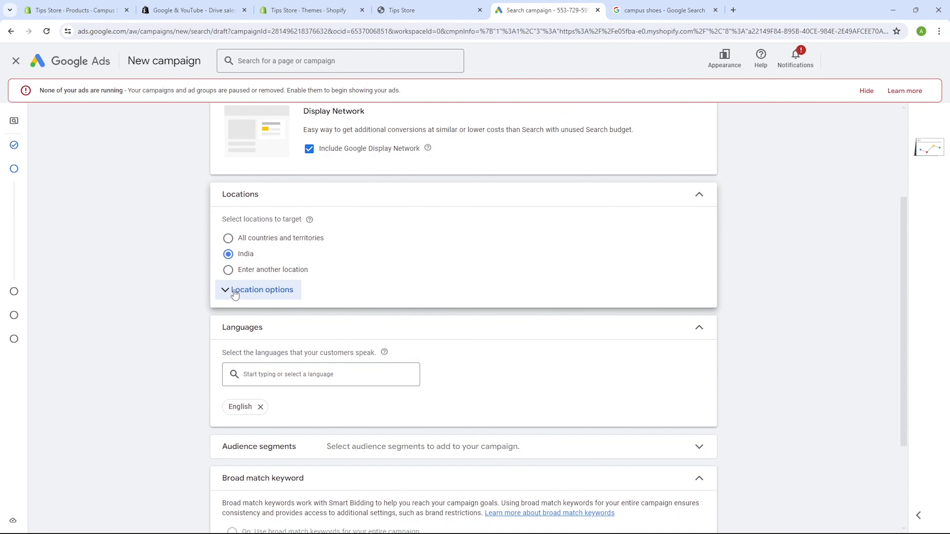
left_click(239, 300)
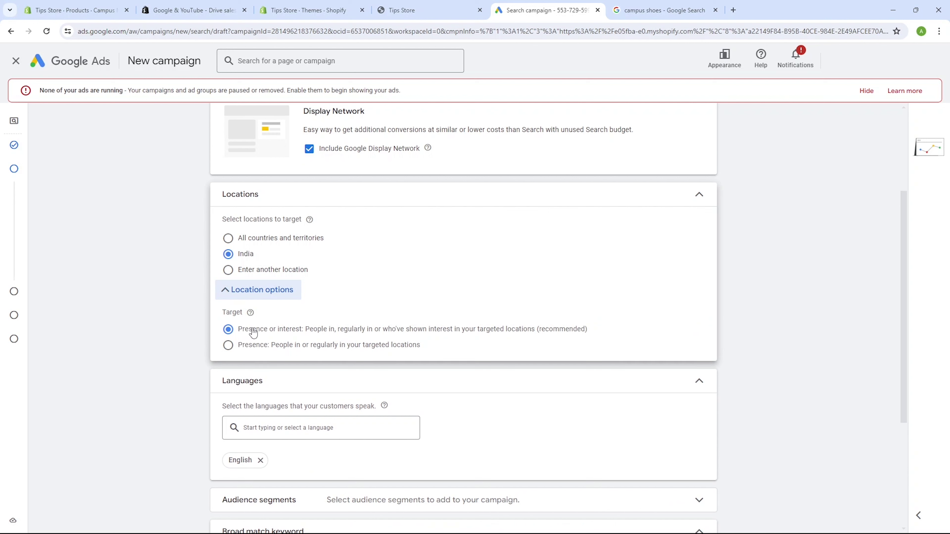
scroll(322, 294, "down", 4)
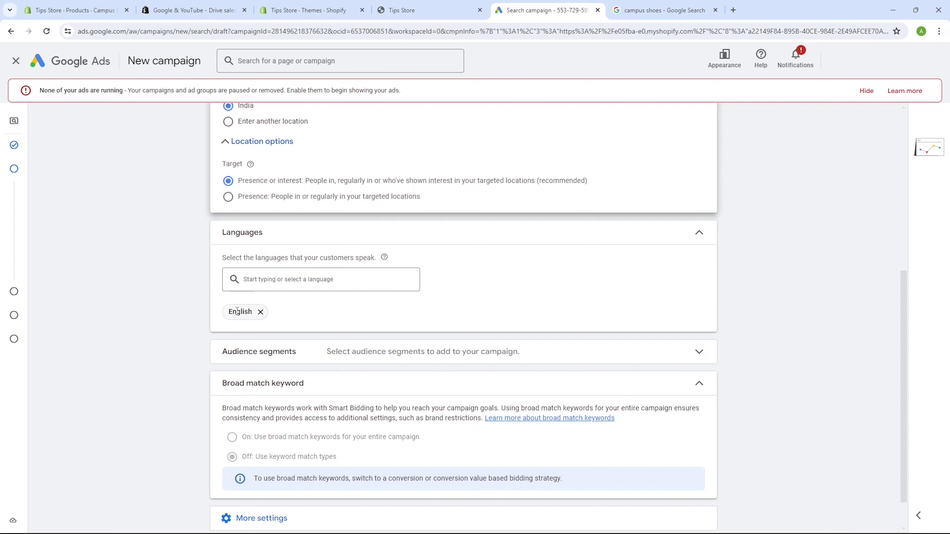
scroll(237, 311, "down", 1)
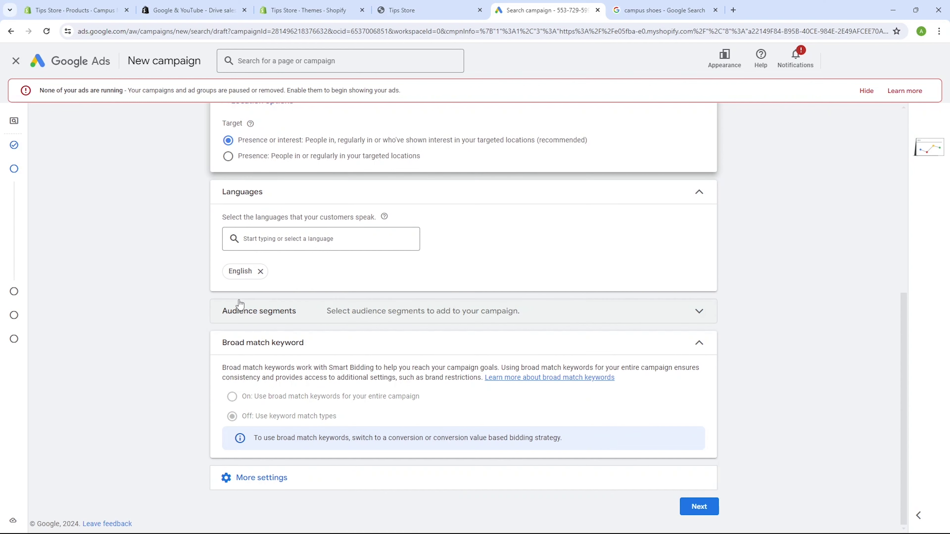
Search audience segments for 'shoes' and add In-market Shoes.
left_click(511, 316)
scroll(464, 307, "down", 1)
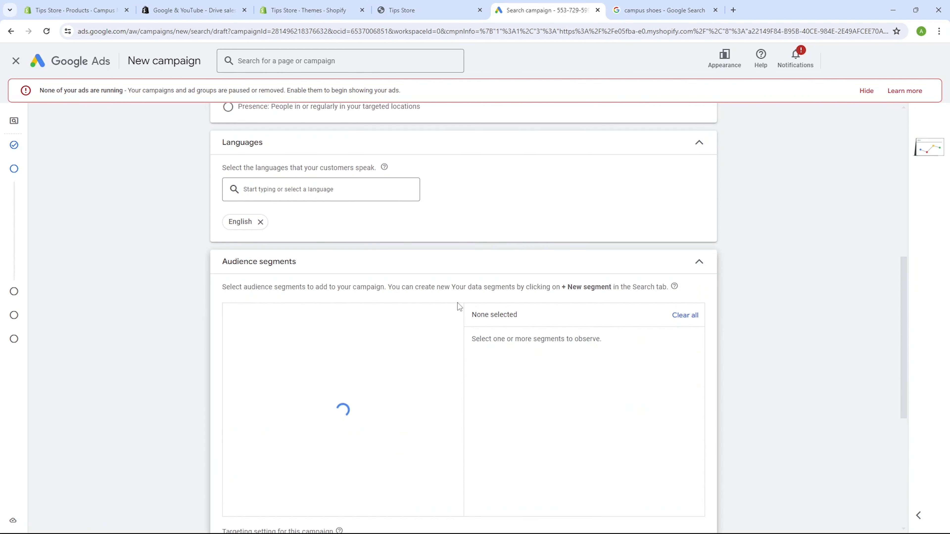
scroll(455, 303, "down", 3)
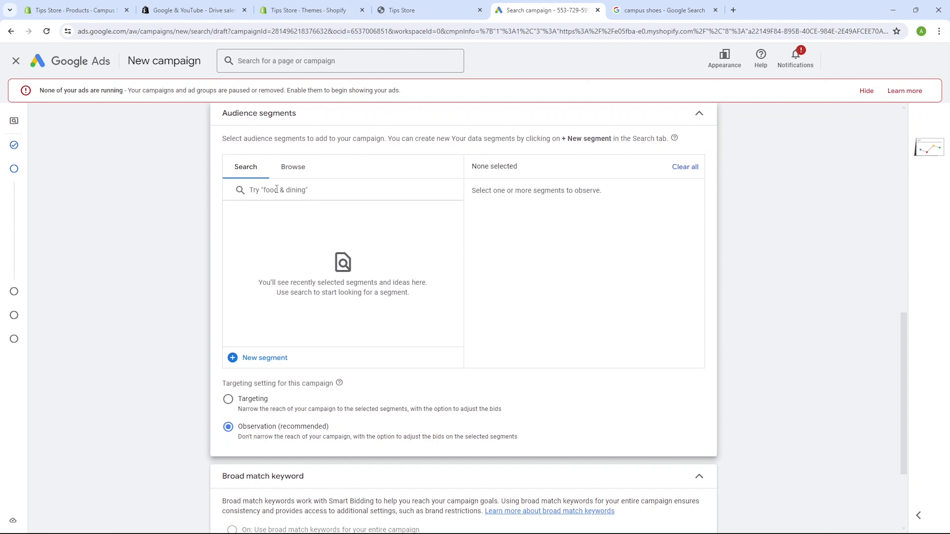
left_click(313, 194)
type("shoes")
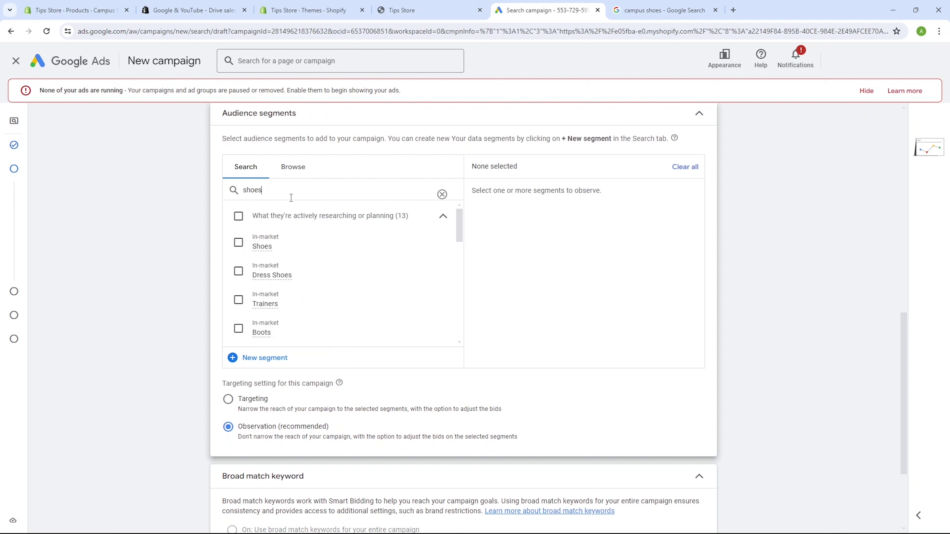
left_click(238, 242)
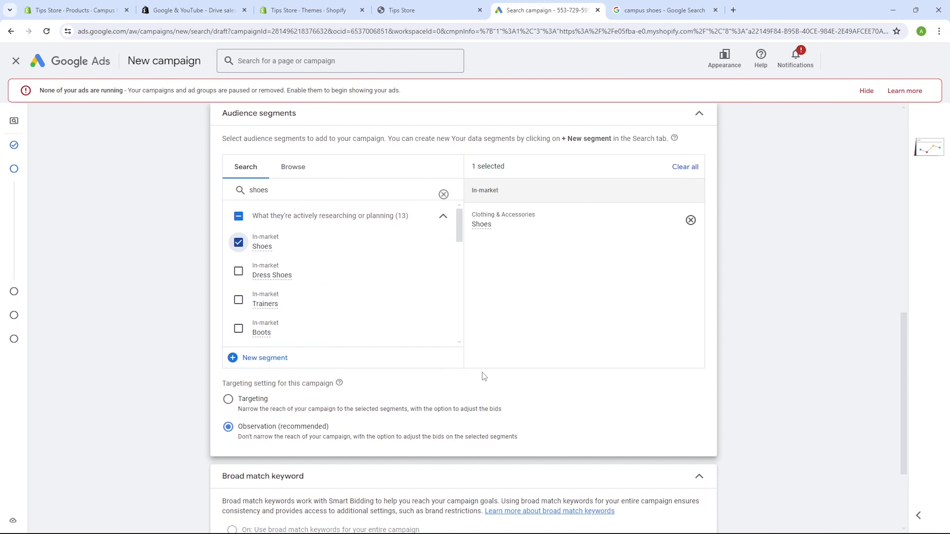
Expand More settings, showing start date 27 April 2024 and an all-day schedule.
scroll(443, 374, "down", 3)
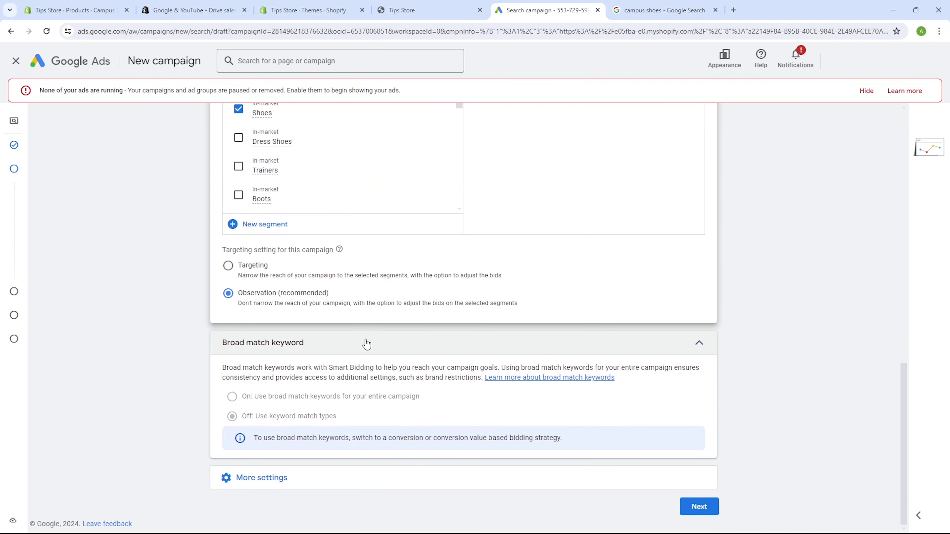
left_click(261, 478)
scroll(272, 448, "down", 3)
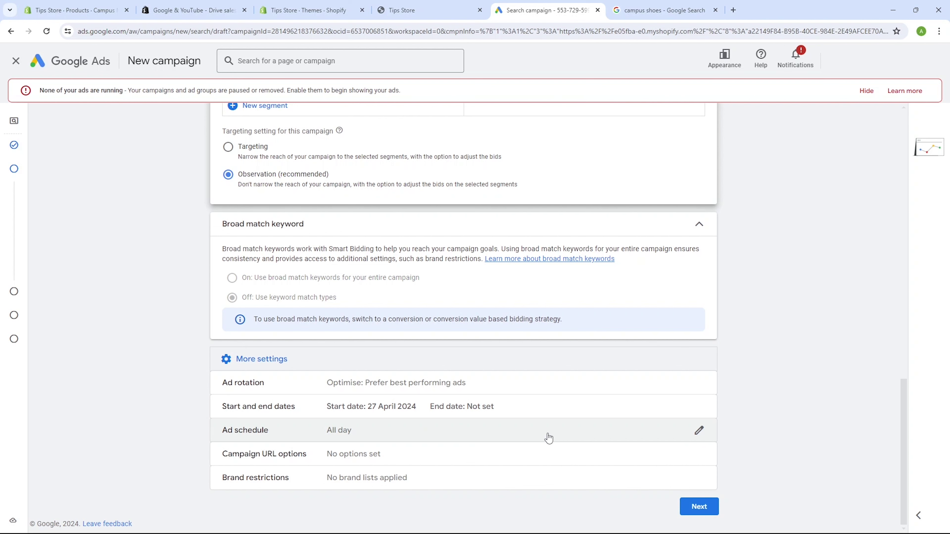
Choose Create myself and replace Ad group 1's keywords with 'running shoes' suggestions.
left_click(699, 507)
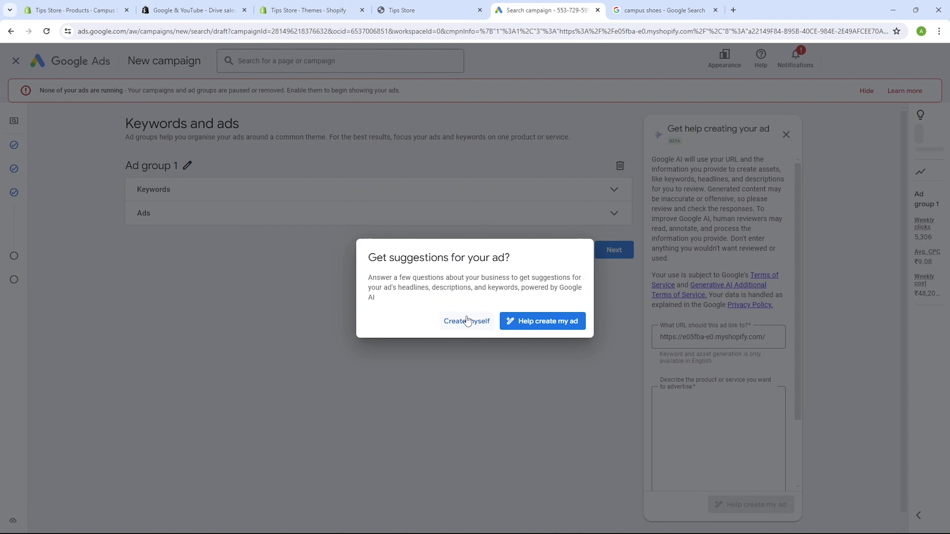
left_click(465, 321)
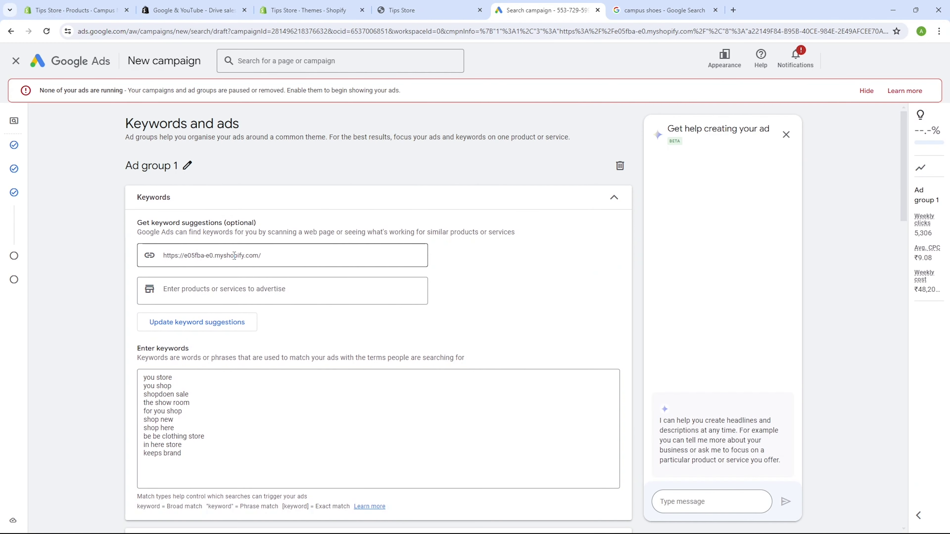
scroll(224, 324, "down", 1)
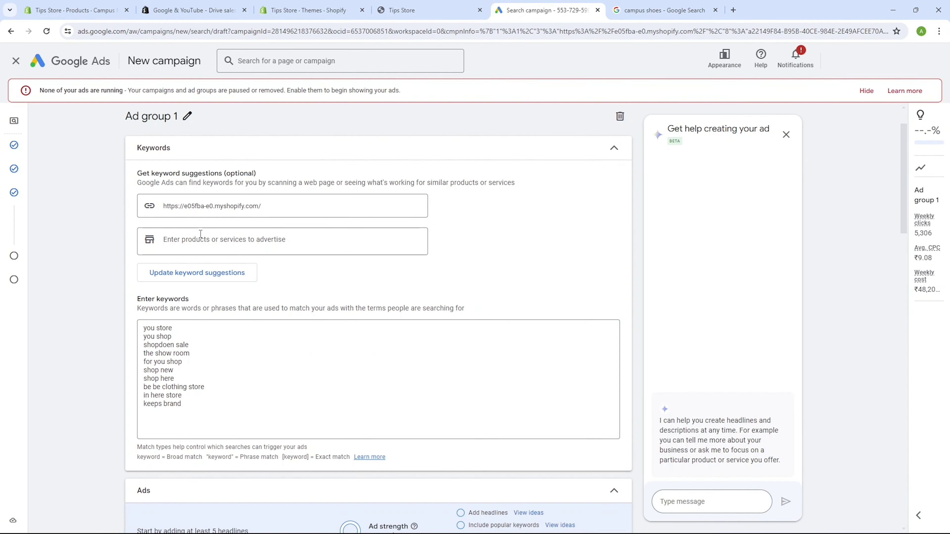
left_click(200, 234)
type("running shoes")
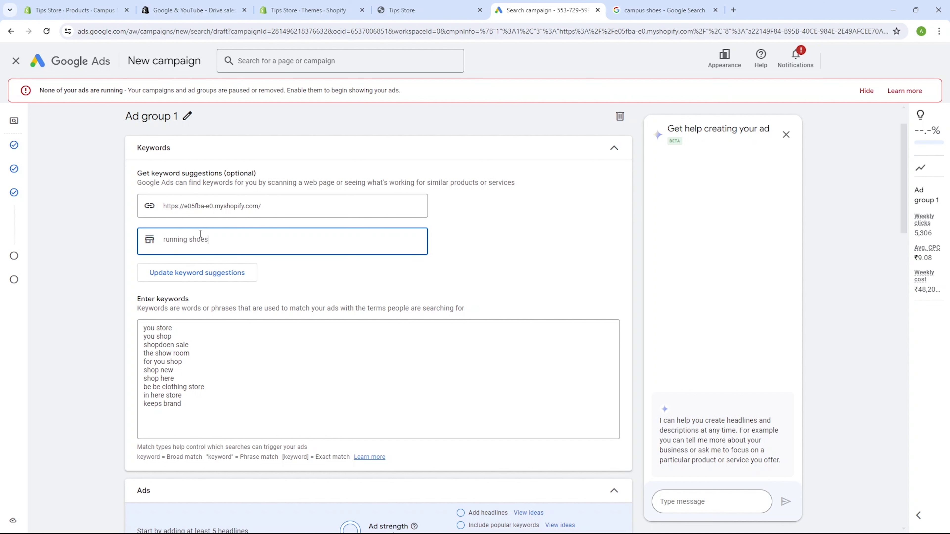
left_click(202, 279)
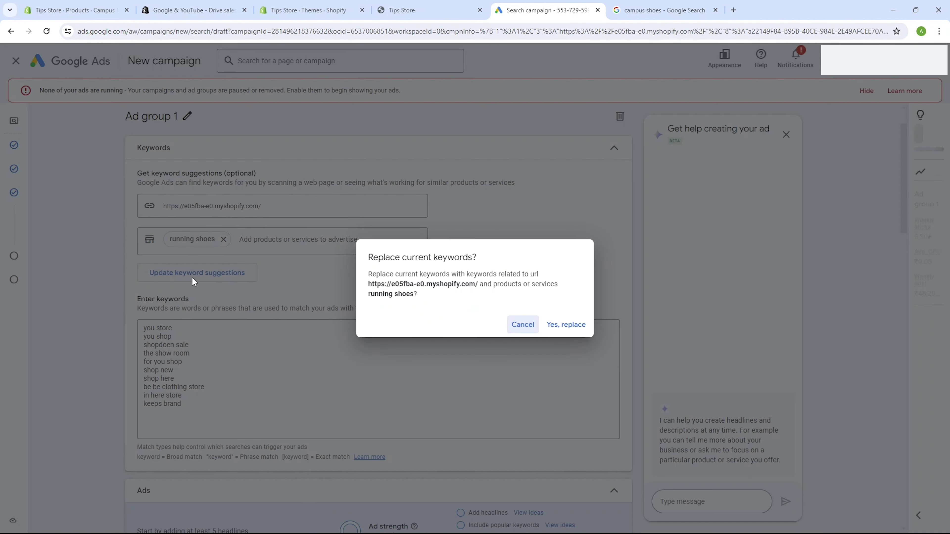
left_click(565, 325)
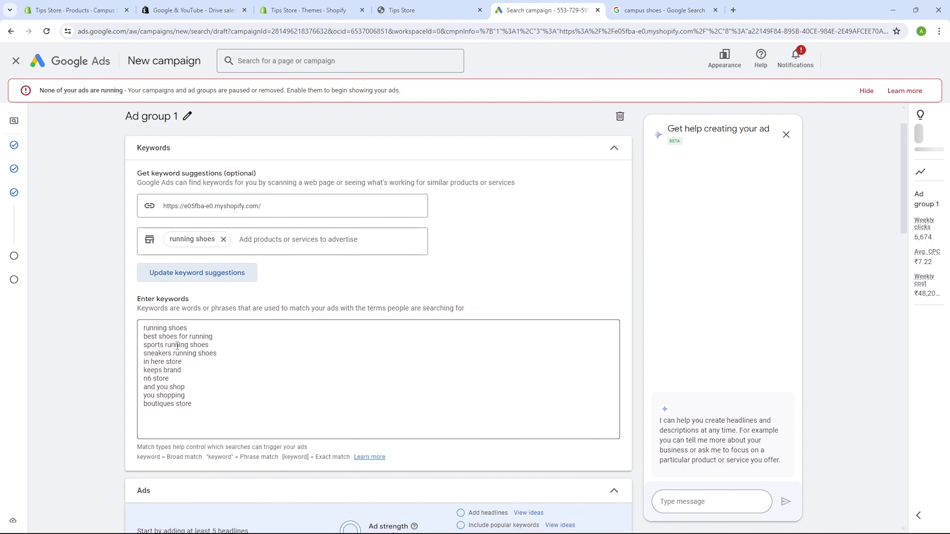
left_click(177, 355)
left_click_drag(187, 412, 139, 328)
left_click(238, 358)
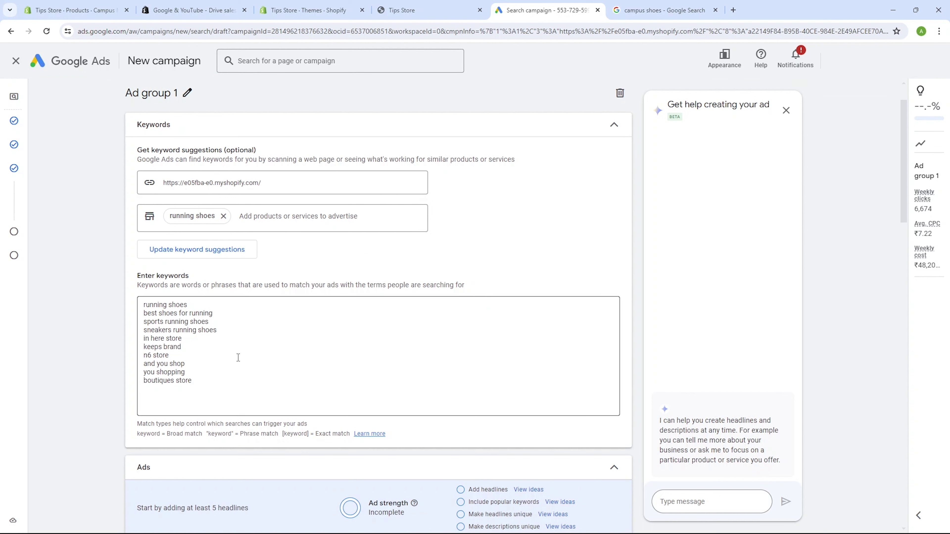
Enter the ad headlines Campus shoes, Running shoes and Footwear.
scroll(238, 358, "down", 8)
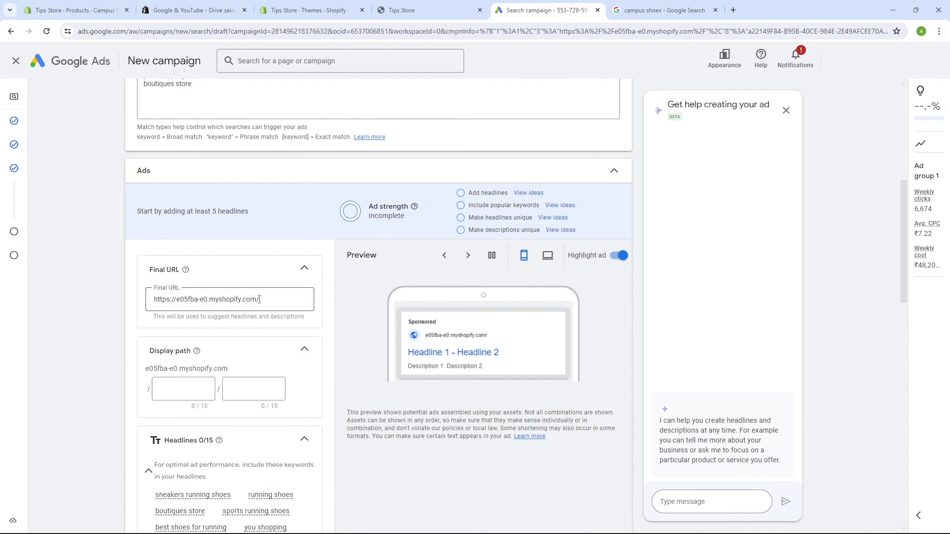
scroll(260, 300, "down", 7)
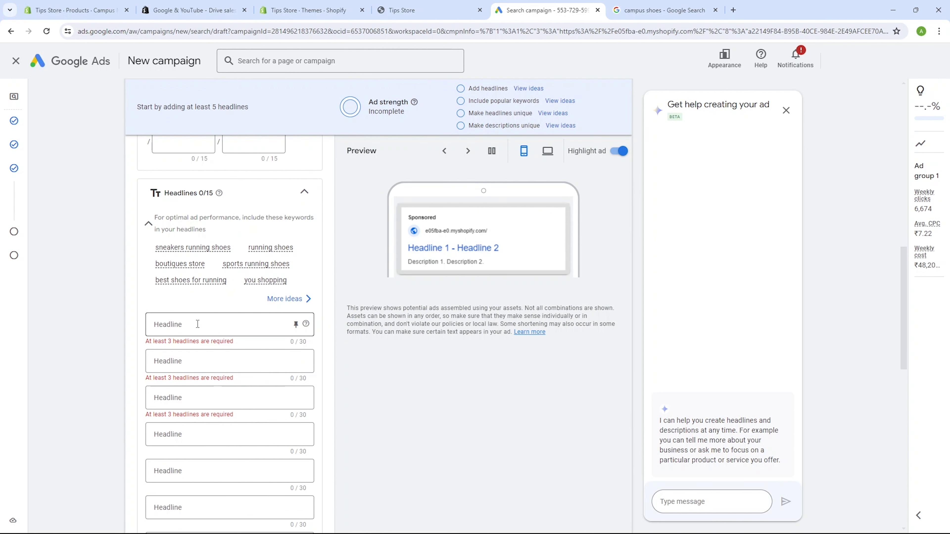
left_click(198, 324)
type("Campus shoes")
key("Tab")
type("Running shoes")
key("Tab")
type("Footwear")
Add the two ad descriptions and continue to the Budget step.
scroll(324, 391, "down", 8)
left_click(202, 303)
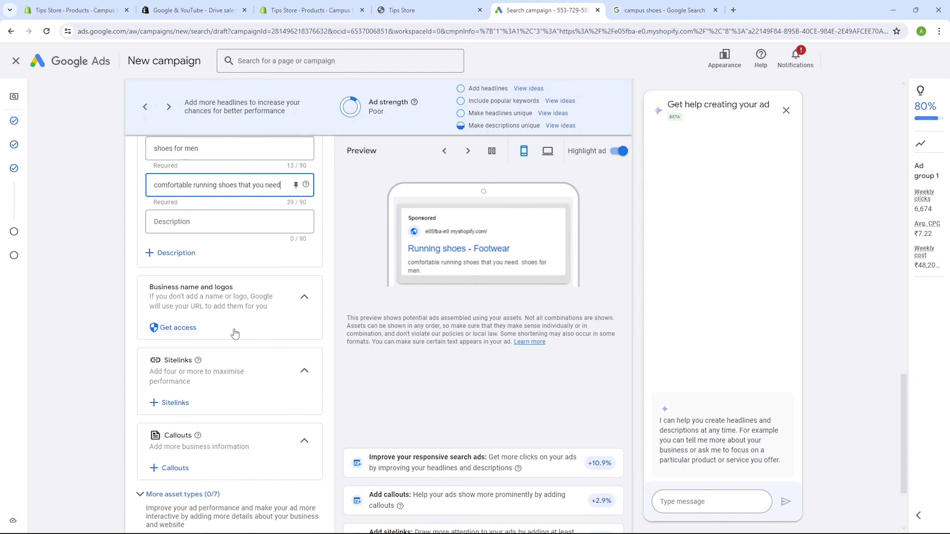
scroll(233, 333, "down", 3)
scroll(276, 357, "down", 1)
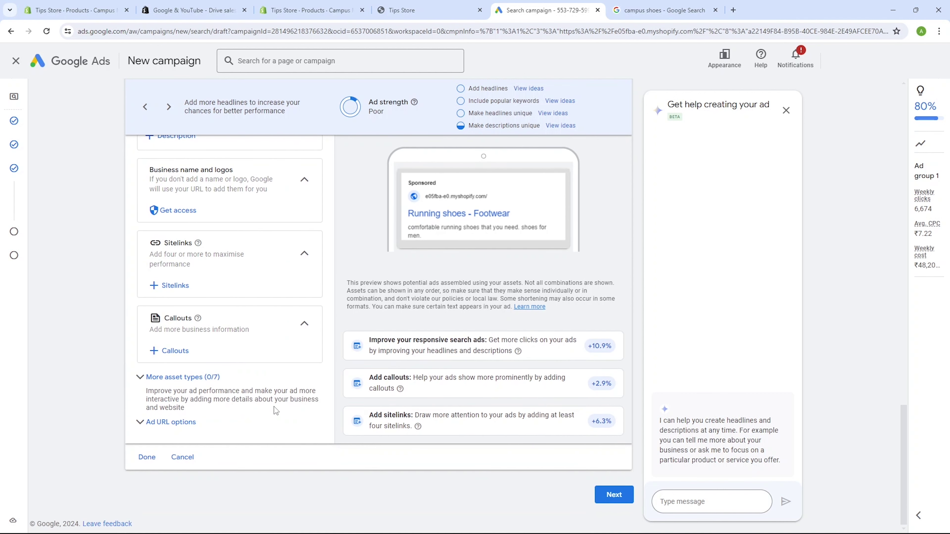
left_click(613, 496)
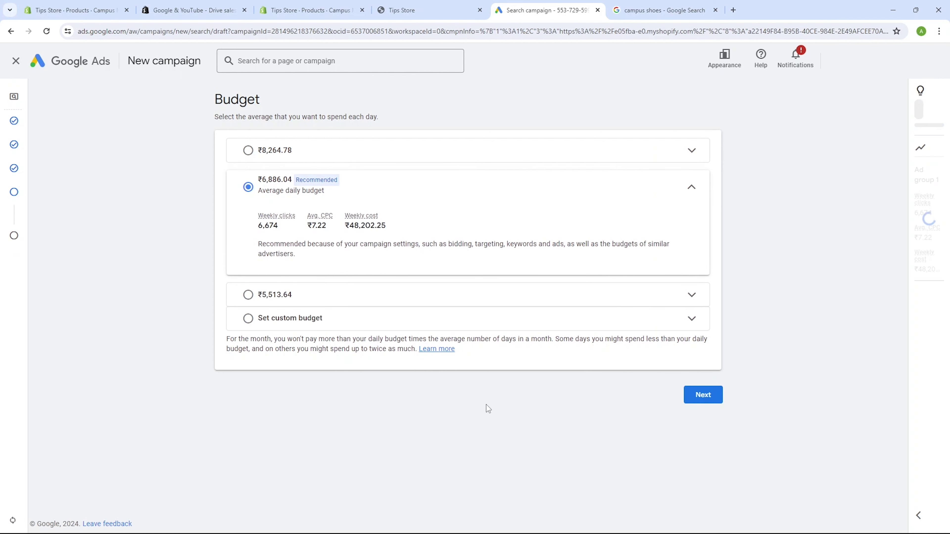
Set a custom daily budget of ₹200 and continue to the review page.
left_click_drag(260, 100, 208, 100)
left_click(201, 143)
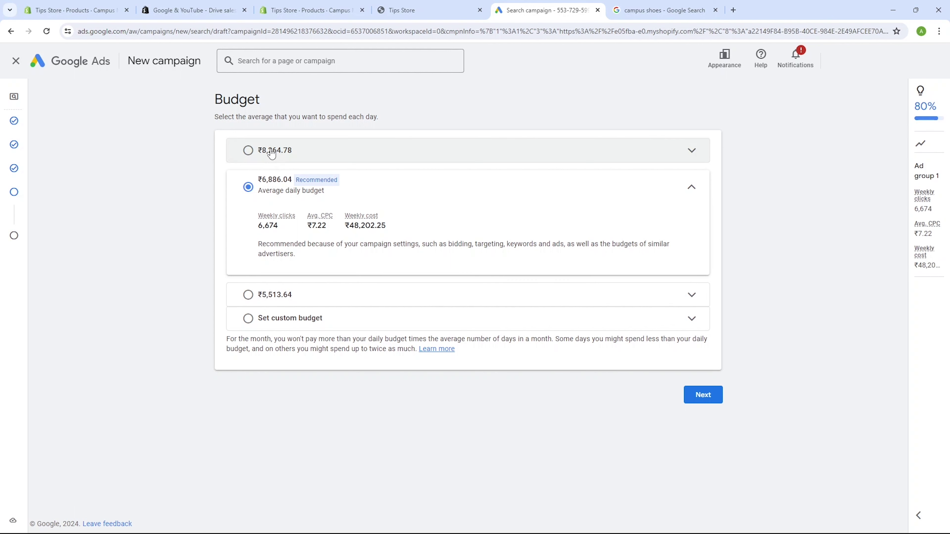
left_click(285, 319)
left_click_drag(299, 275, 257, 280)
key("BackSpace")
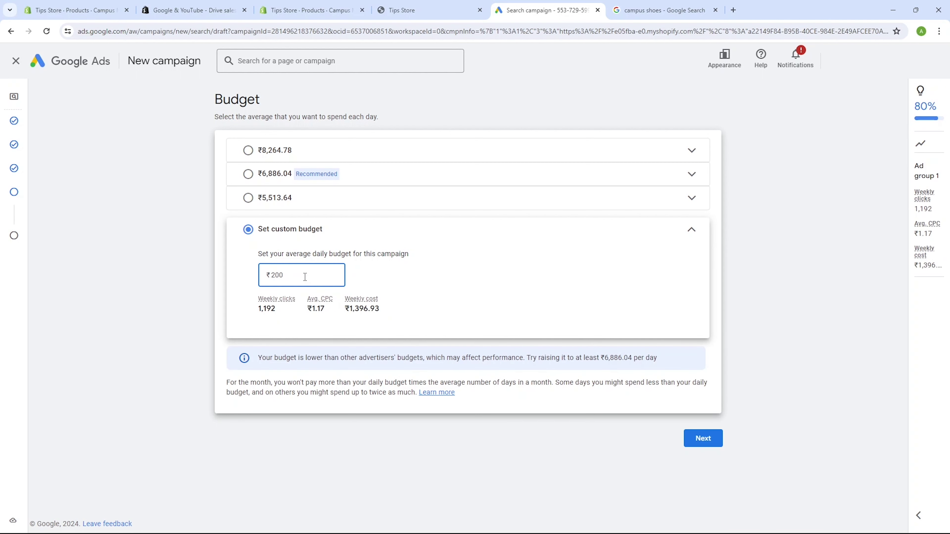
left_click(702, 444)
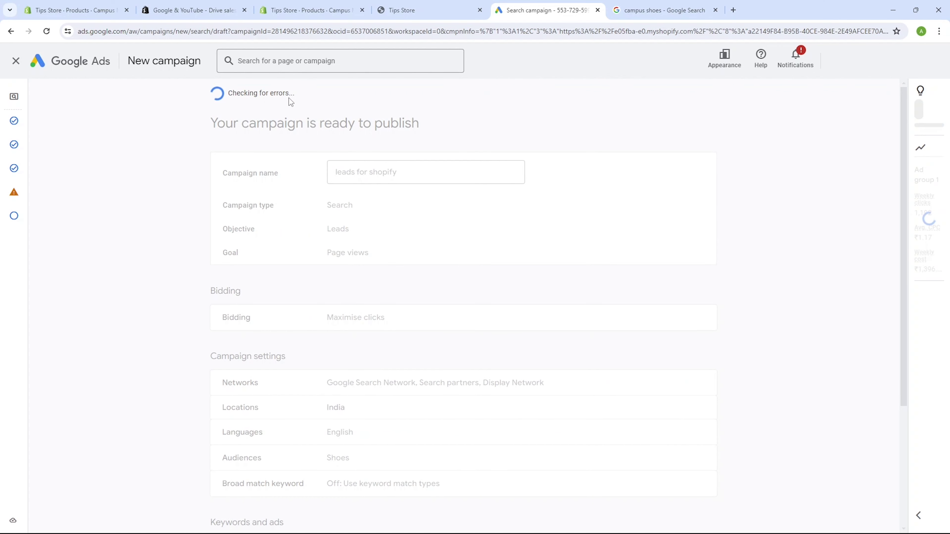
Publish the leads for shopify campaign.
left_click(684, 110)
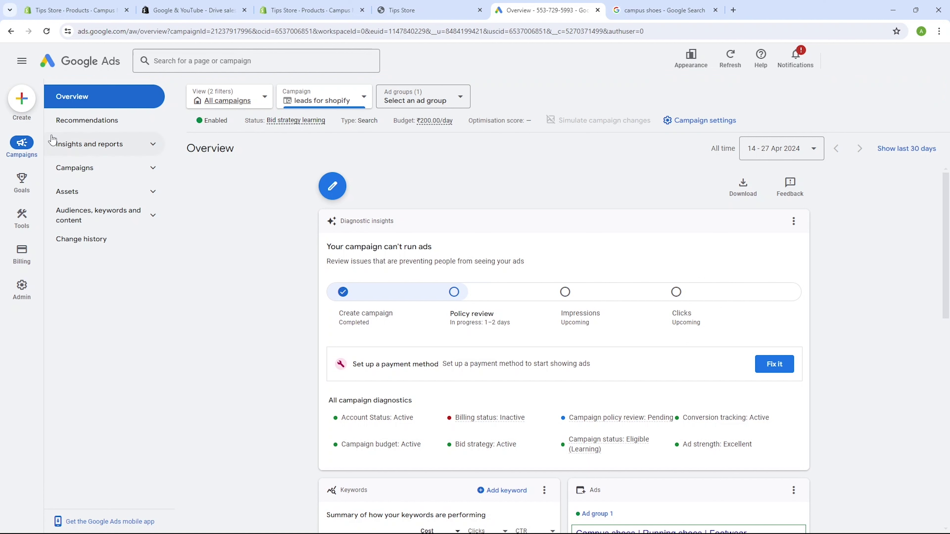
Open the campaign's Insights page under Insights and reports.
left_click(112, 144)
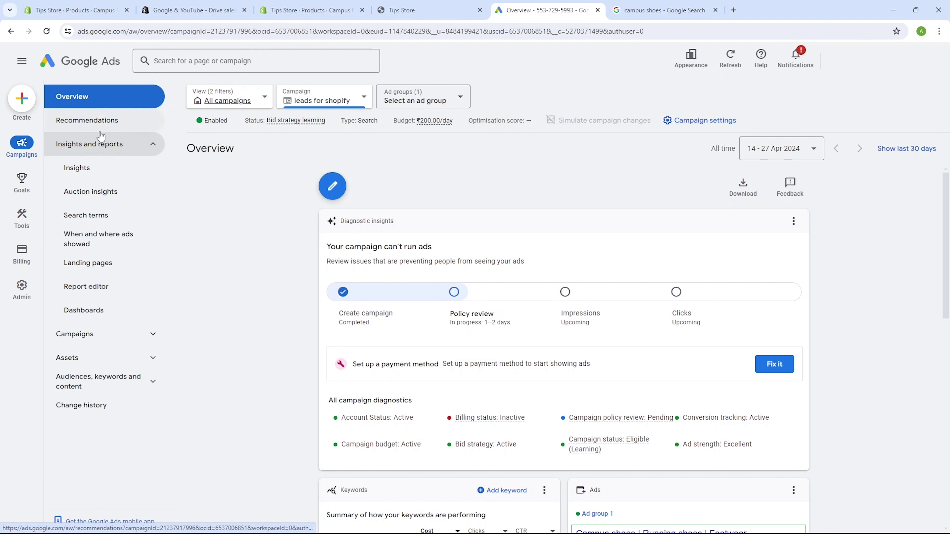
left_click(88, 168)
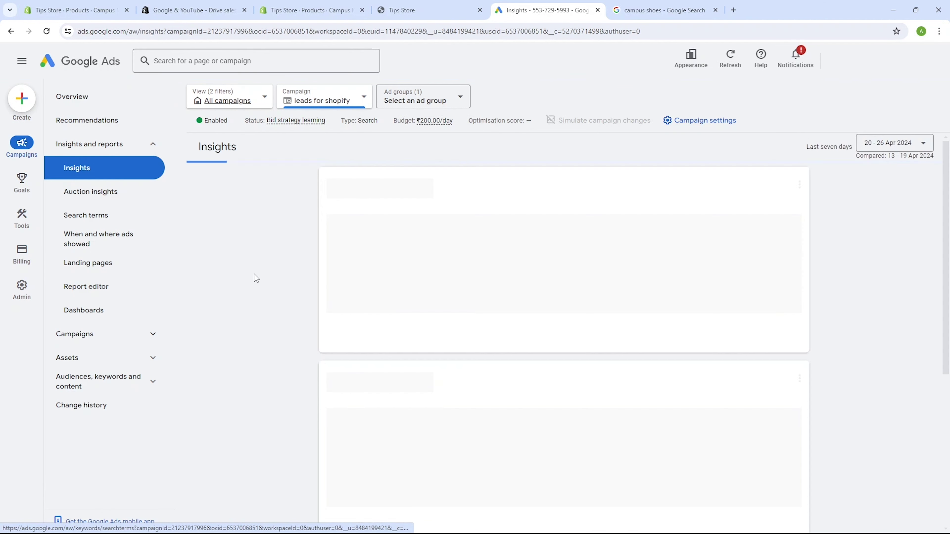